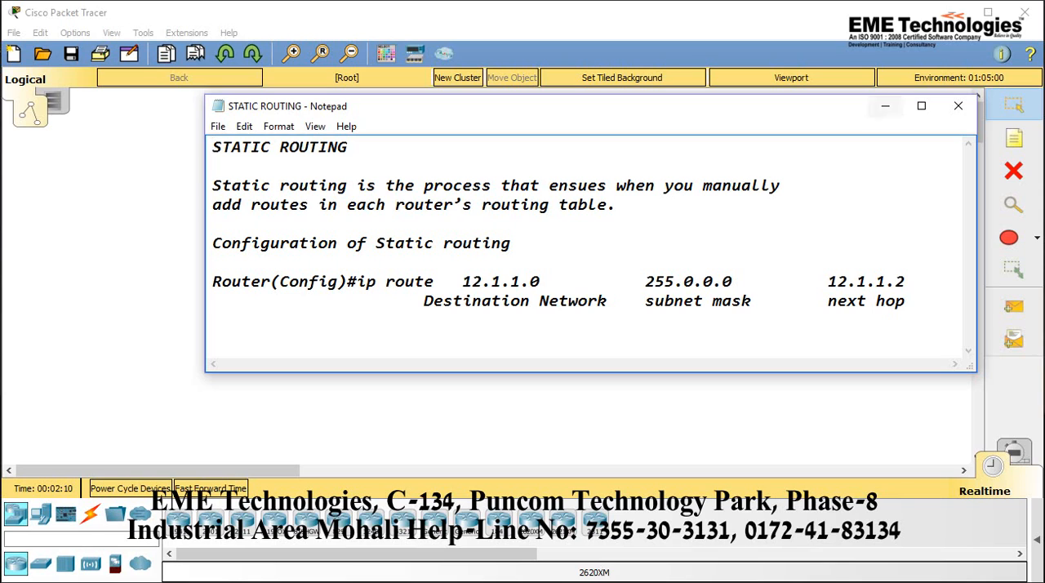
Replace the destination network in the ip route example of the Notepad notes with 192.168.1.16
key("BackSpace")
key("BackSpace")
key("BackSpace")
key("BackSpace")
key("BackSpace")
key("BackSpace")
key("BackSpace")
key("BackSpace")
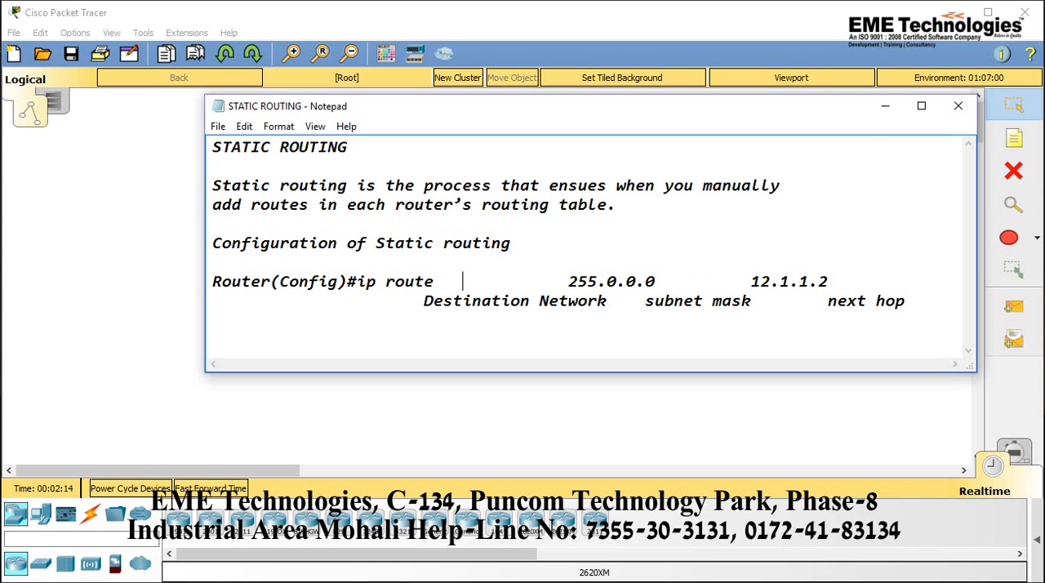
type("192.163")
type("8")
key("BackSpace")
key("BackSpace")
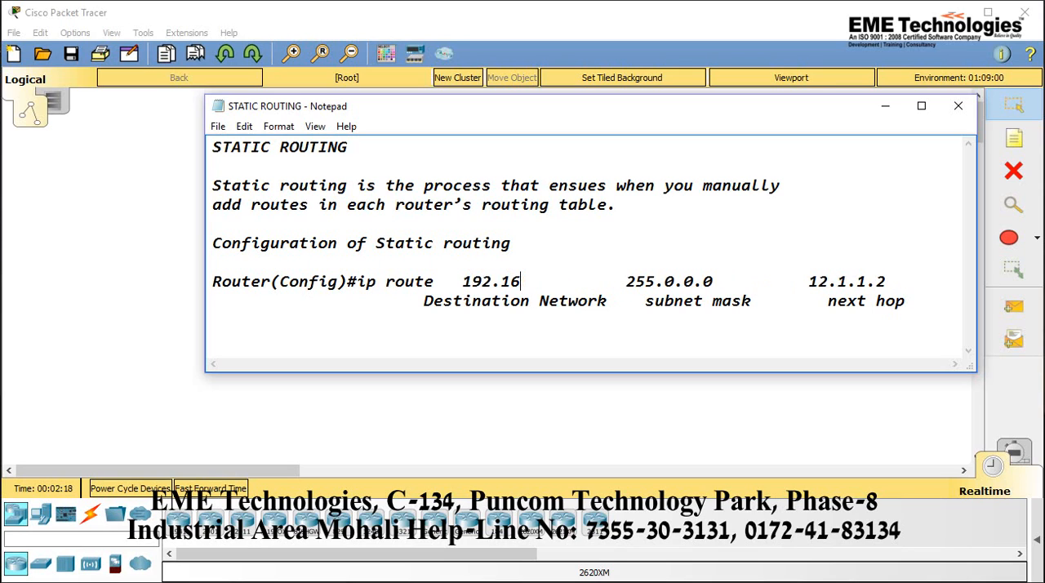
type("8.")
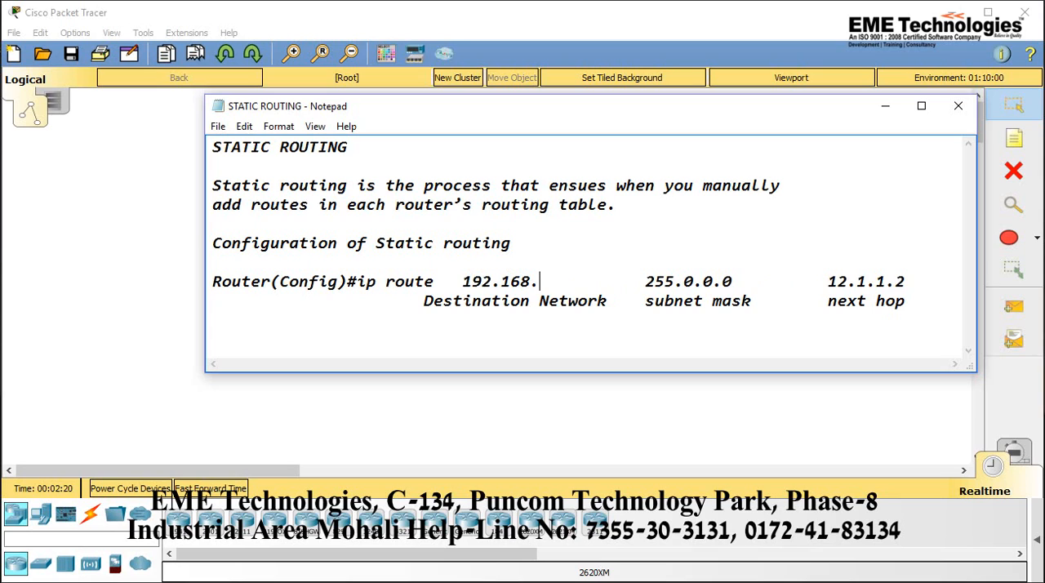
type("1")
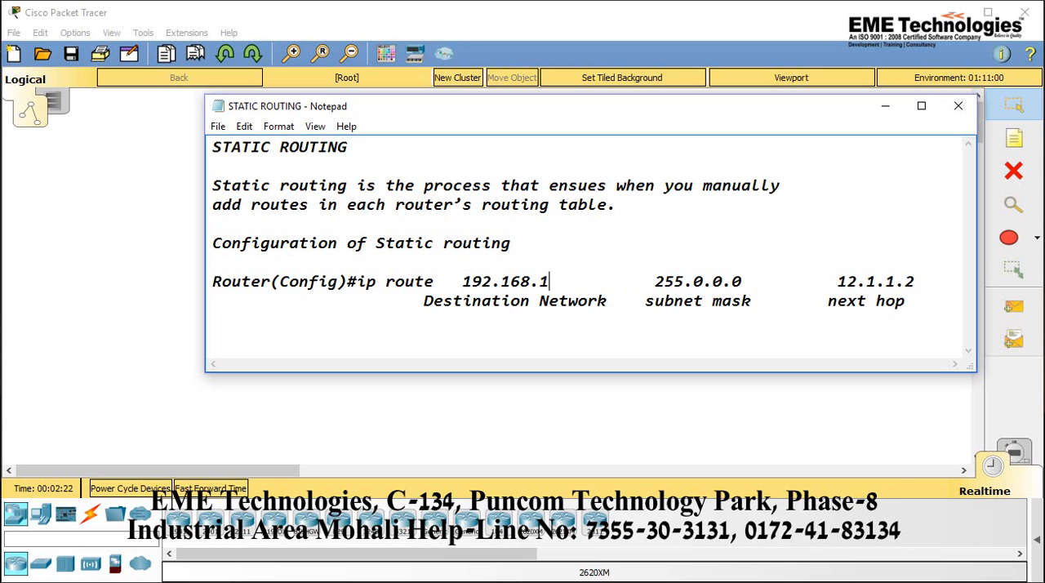
type(".16")
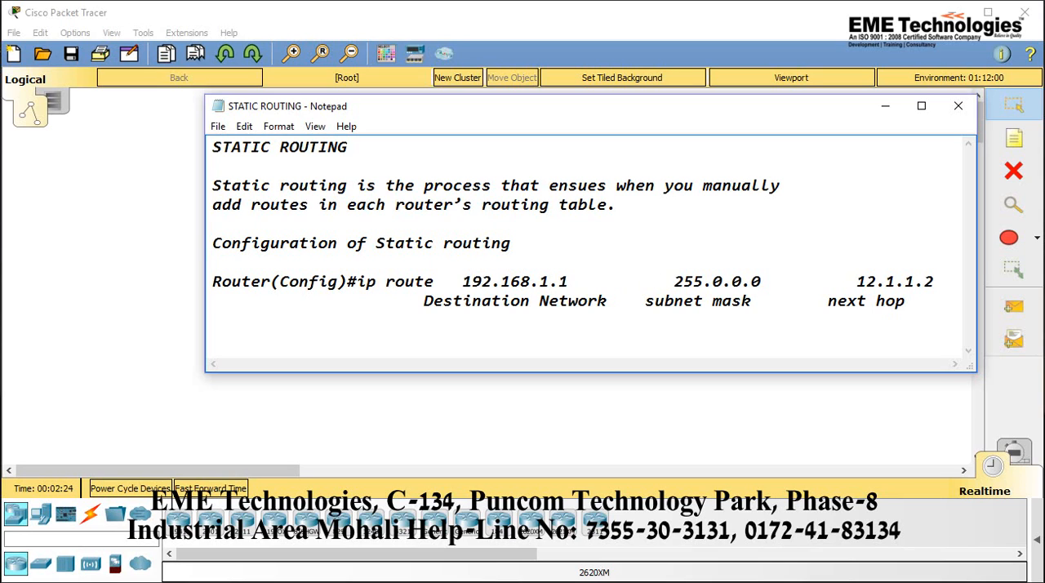
Change the subnet mask in the ip route example to 255.255.255.252
left_click(771, 282)
key("BackSpace")
key("BackSpace")
key("BackSpace")
key("BackSpace")
key("BackSpace")
key("BackSpace")
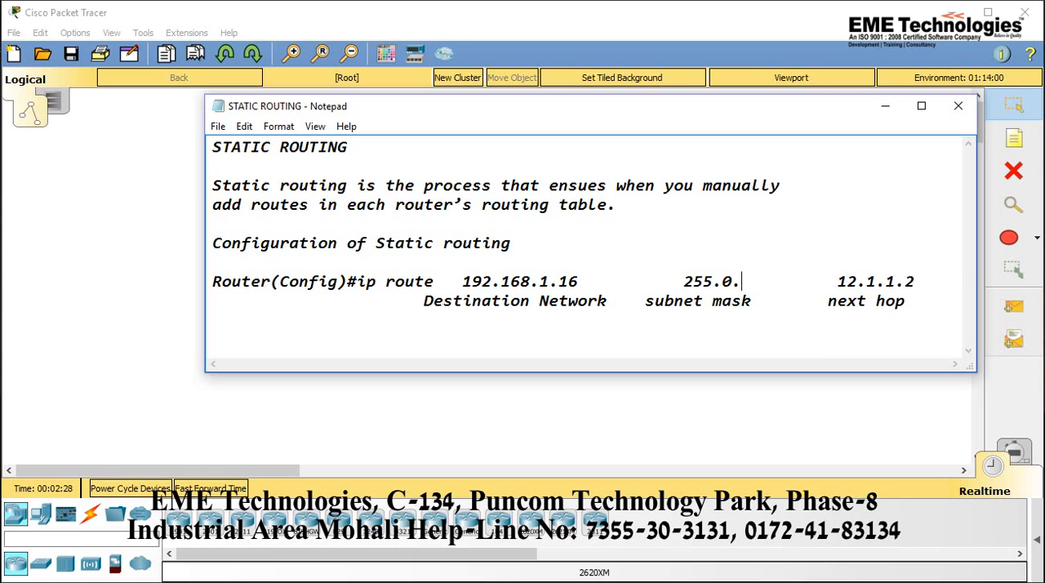
key("BackSpace")
key("BackSpace")
key("BackSpace")
key("BackSpace")
key("BackSpace")
key("BackSpace")
key("BackSpace")
key("BackSpace")
key("BackSpace")
key("BackSpace")
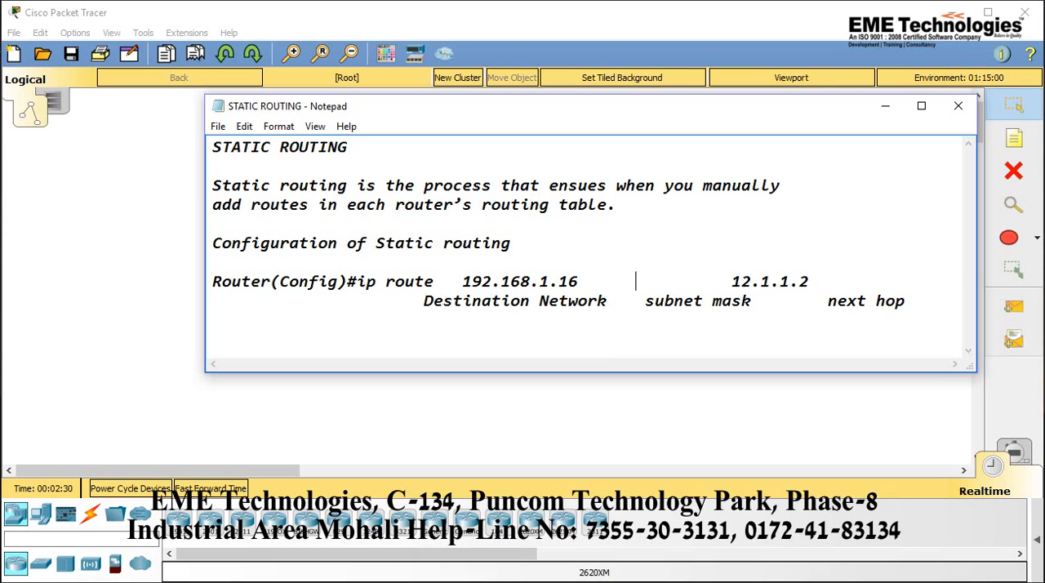
type("255.255.2")
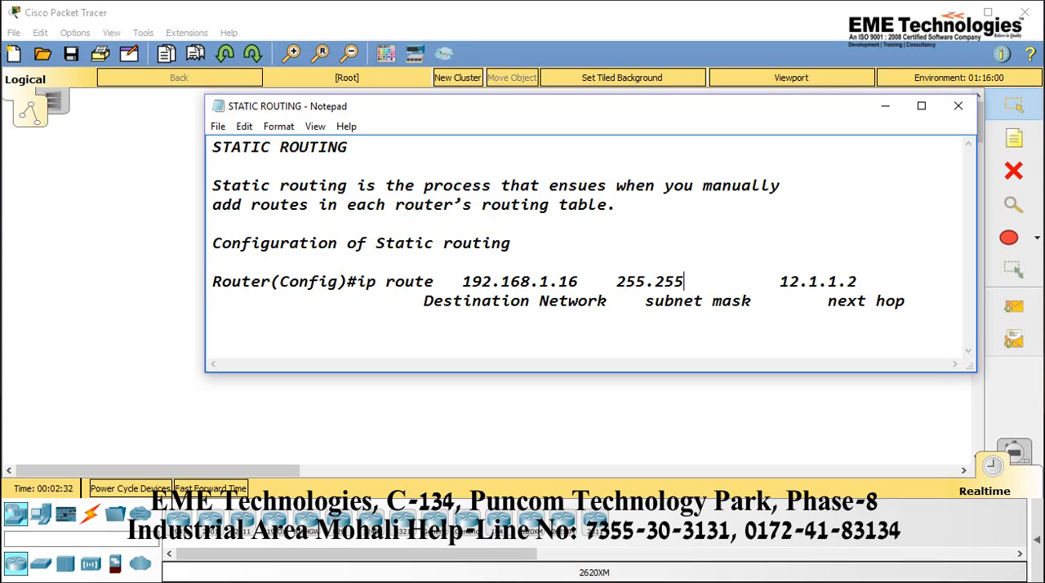
type("55.25")
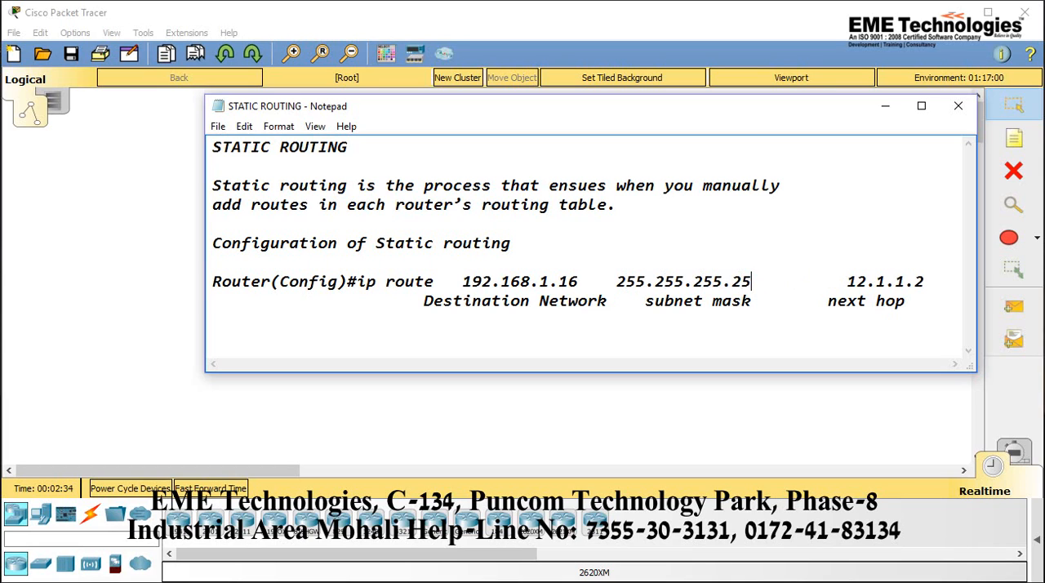
type("2")
Replace the next hop address at the end of the ip route example with 192.168.1.14
key("End")
key("BackSpace")
key("BackSpace")
key("BackSpace")
key("BackSpace")
key("BackSpace")
key("BackSpace")
key("BackSpace")
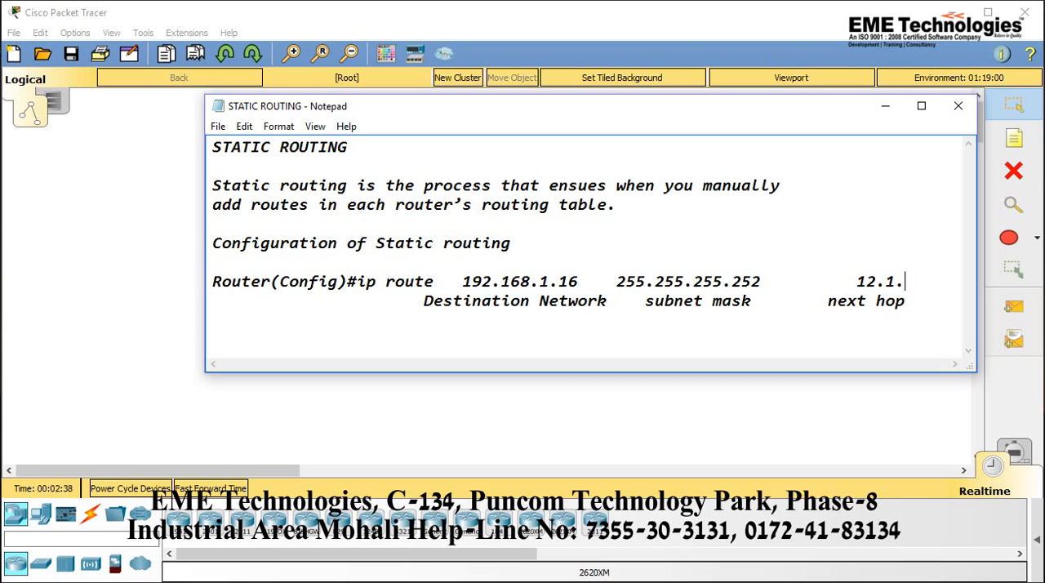
key("BackSpace")
key("BackSpace")
key("BackSpace")
key("BackSpace")
key("BackSpace")
key("BackSpace")
key("BackSpace")
key("BackSpace")
type("192.168.1")
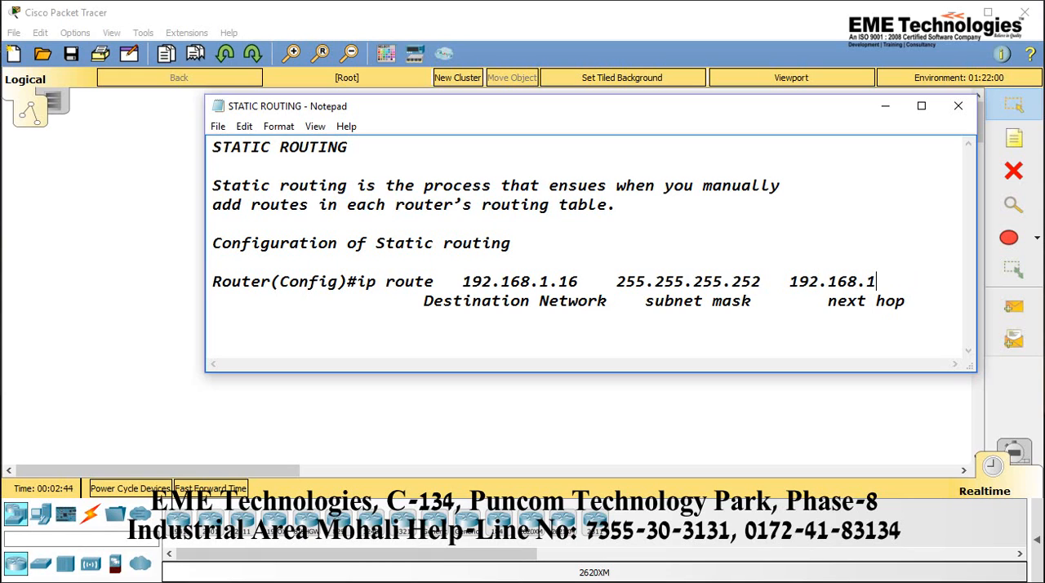
type(".14")
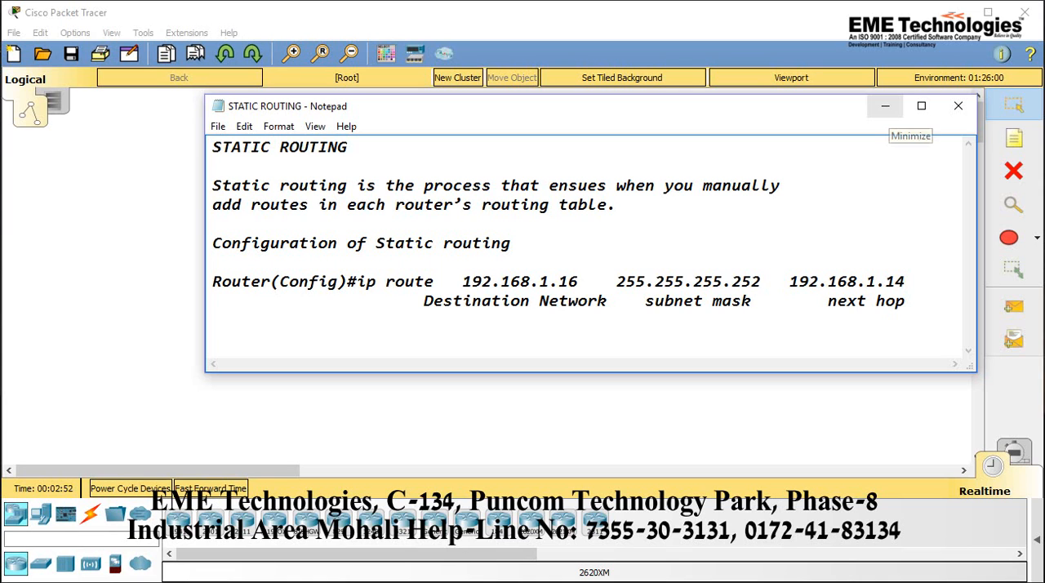
Minimize the notes, view the static routing topology in Capture.PNG in Photos, and return to the empty Packet Tracer workspace
left_click(885, 106)
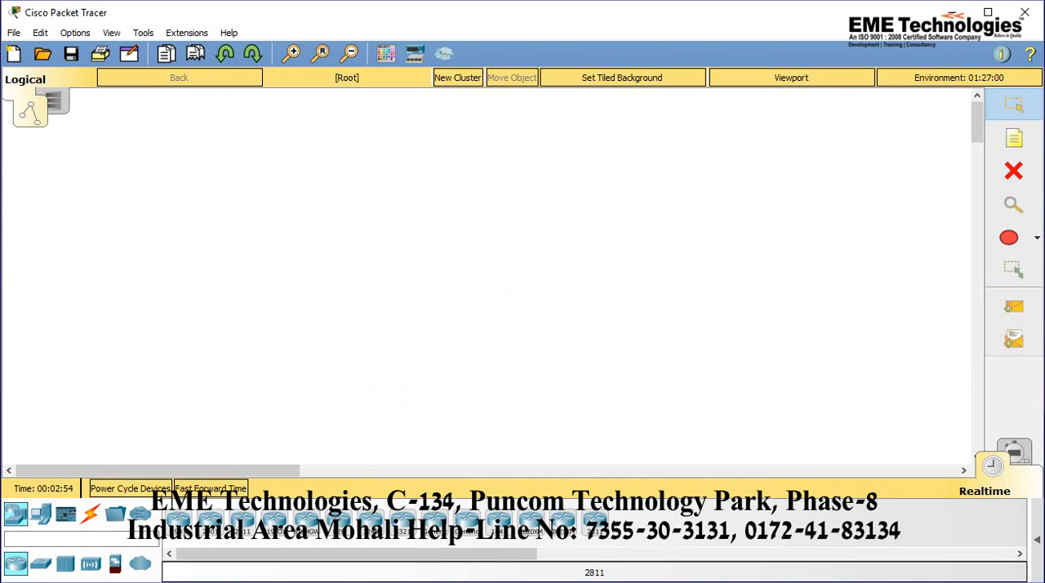
left_click(532, 581)
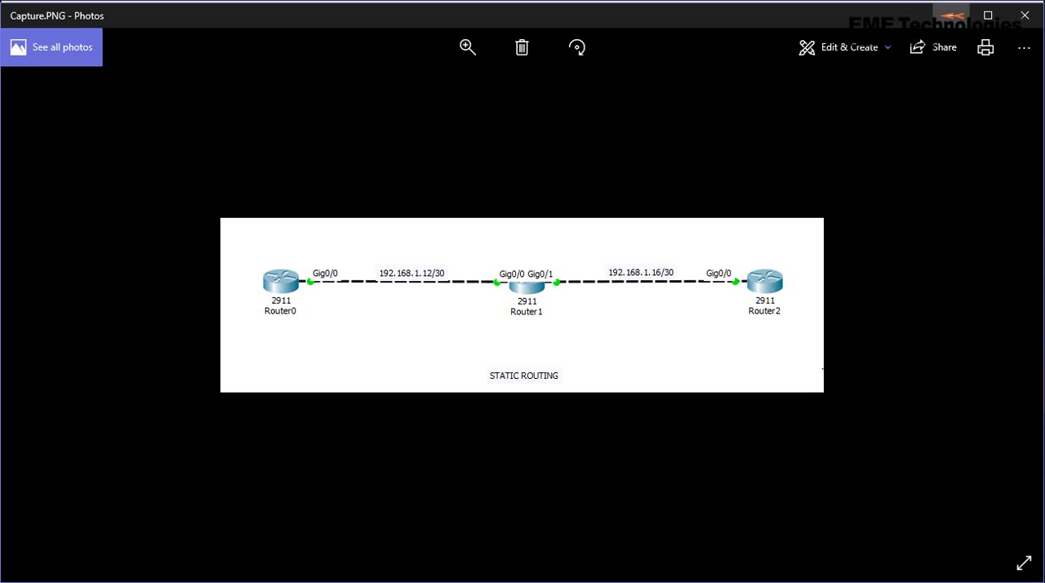
left_click(952, 14)
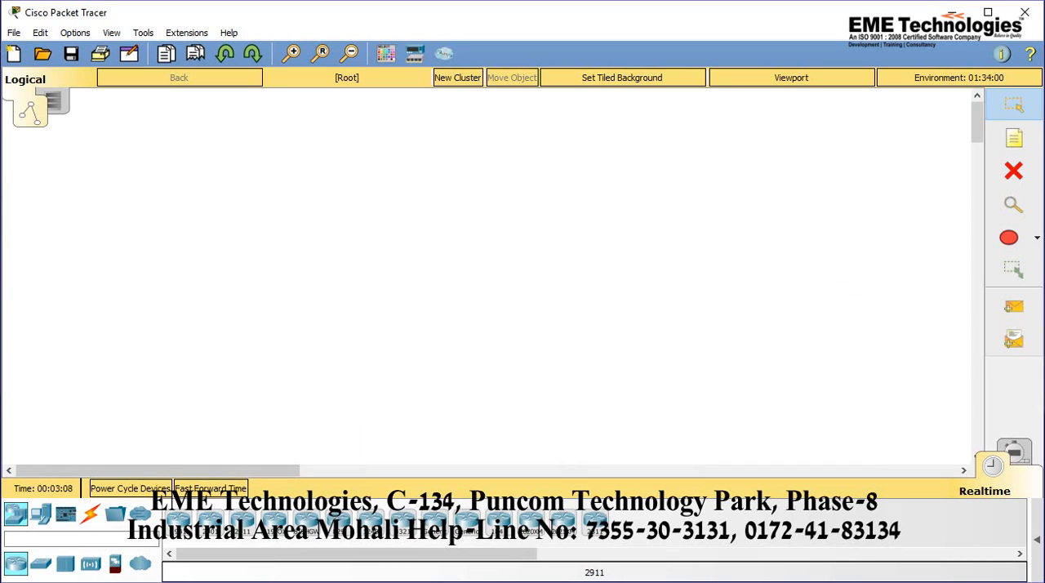
Place three 2911 routers side by side in the logical workspace
left_click(241, 521)
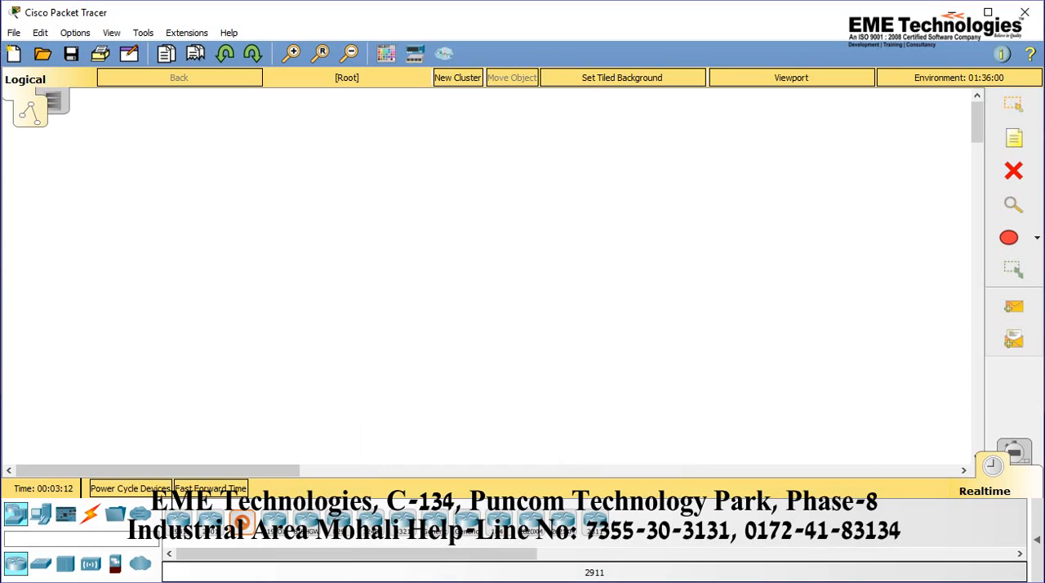
left_click(234, 245)
left_click(413, 242)
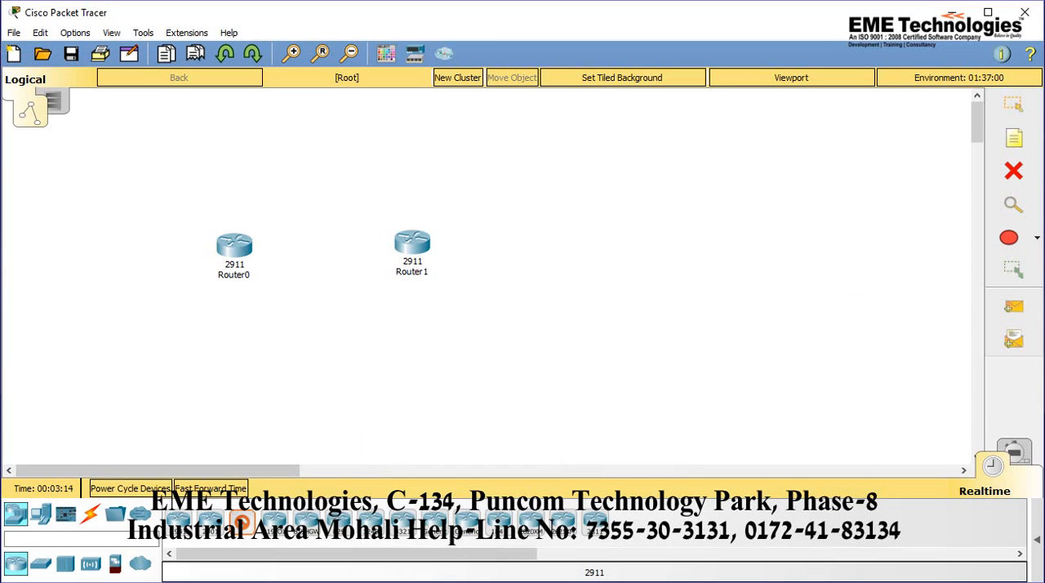
left_click(665, 247)
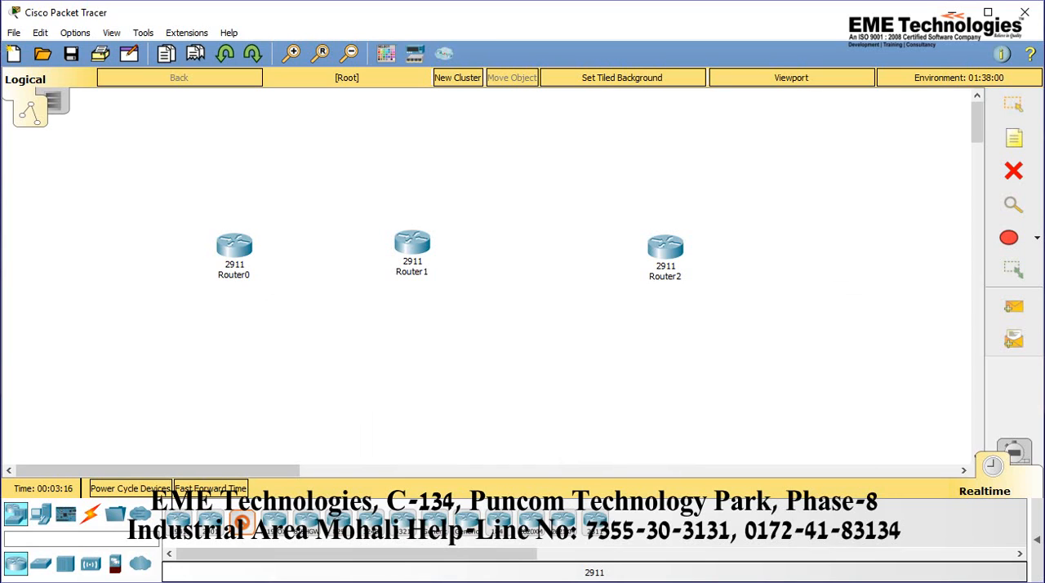
key("Escape")
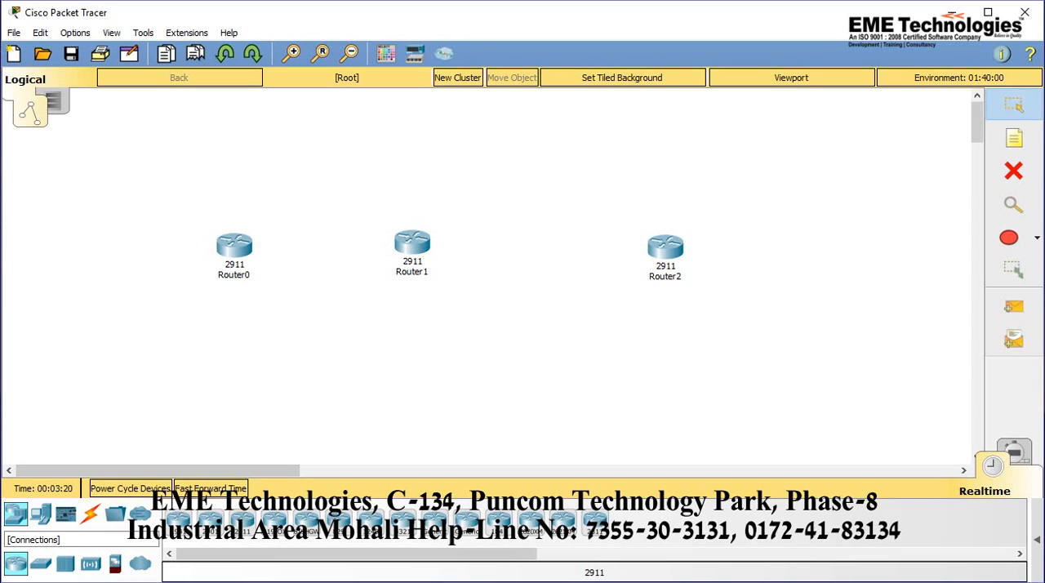
Connect Router0 to Router1 and Router1 to Router2 using the automatically chosen connection type
left_click(90, 513)
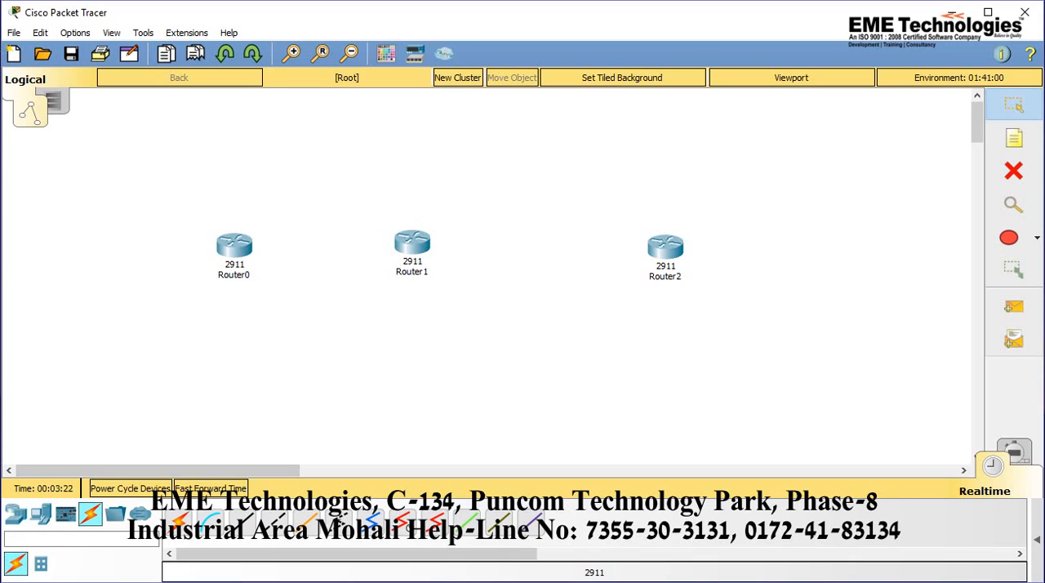
left_click(178, 520)
left_click(234, 245)
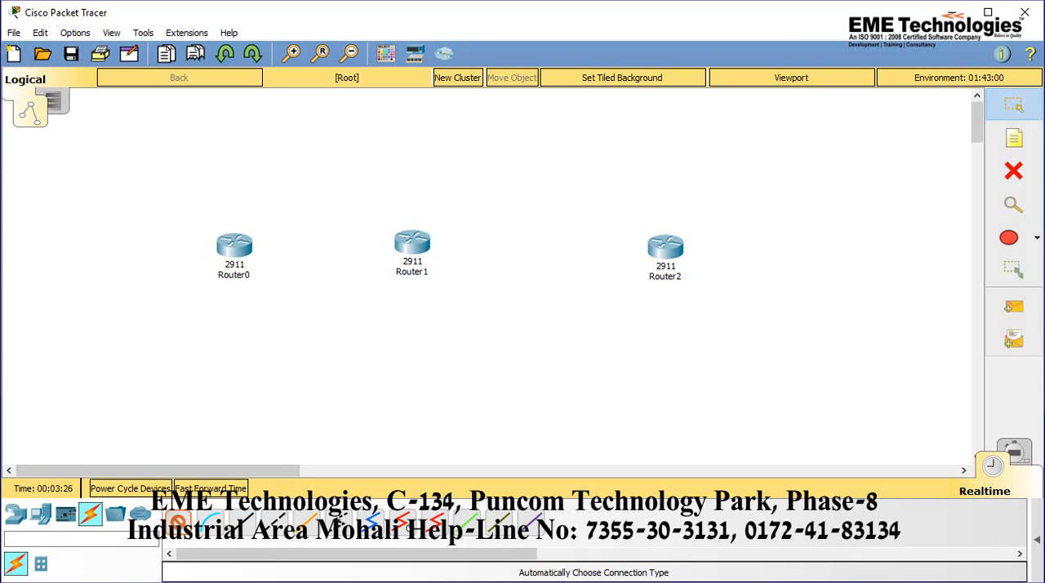
left_click(412, 242)
left_click(412, 241)
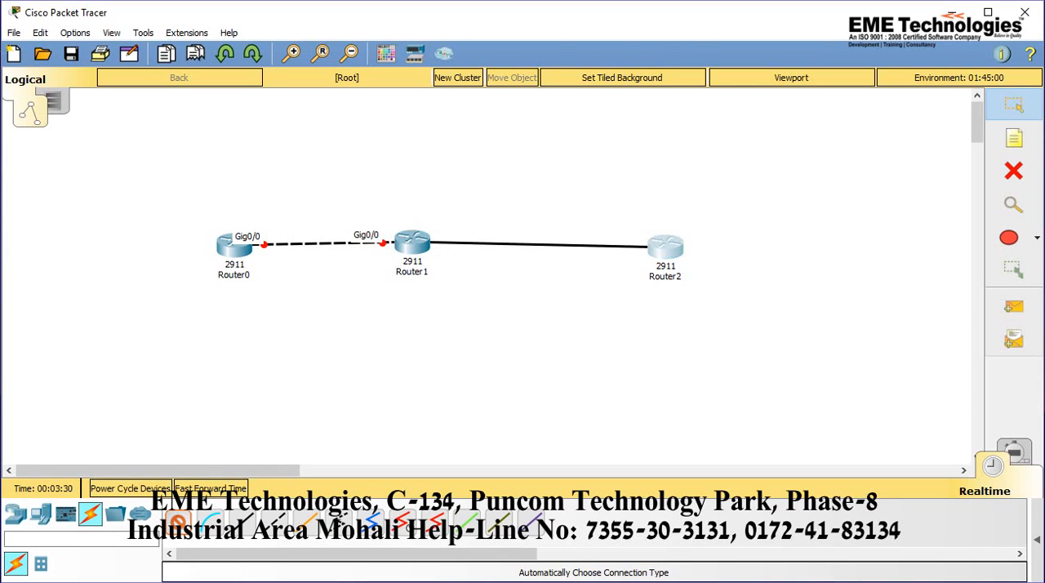
left_click(665, 247)
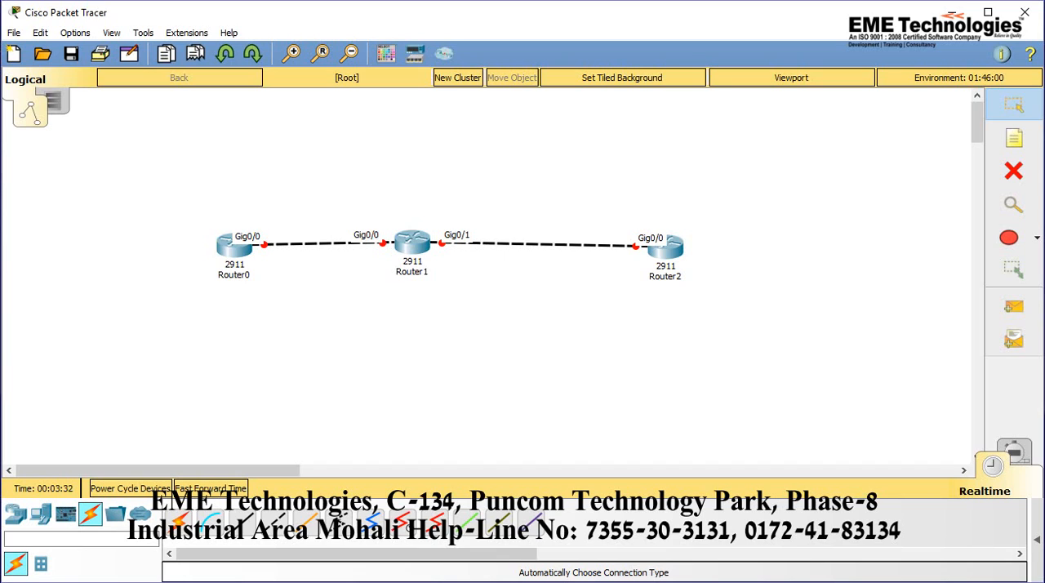
Reposition the three routers so they are evenly spaced in one straight horizontal row
left_click_drag(234, 245, 206, 227)
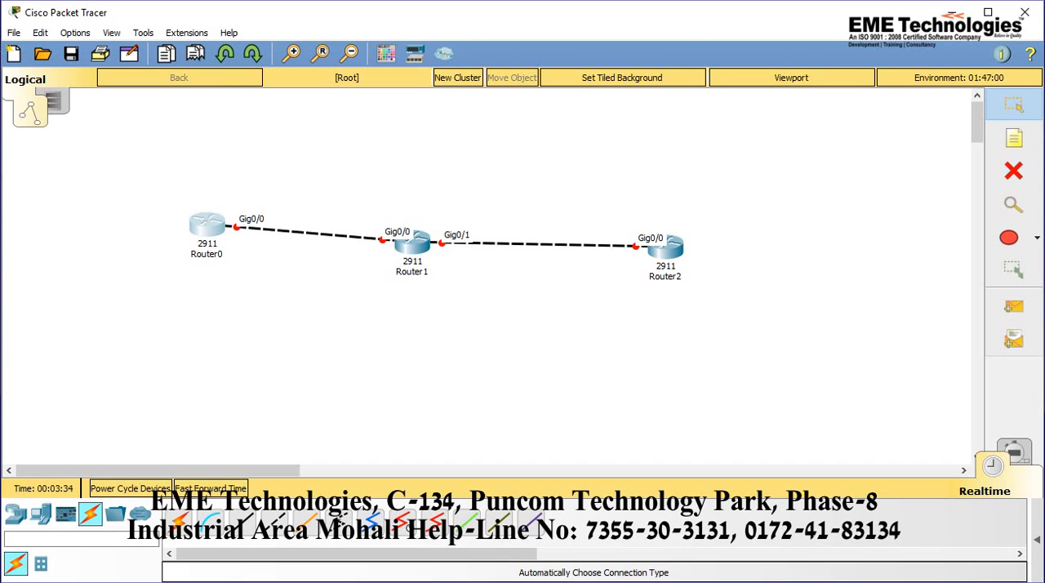
left_click_drag(412, 239, 435, 222)
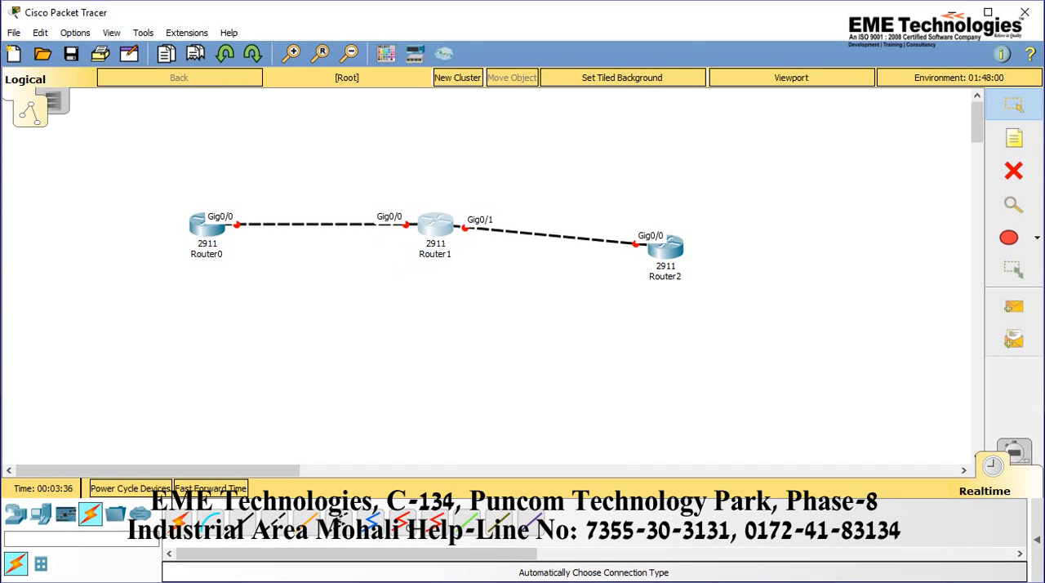
left_click_drag(666, 248, 679, 225)
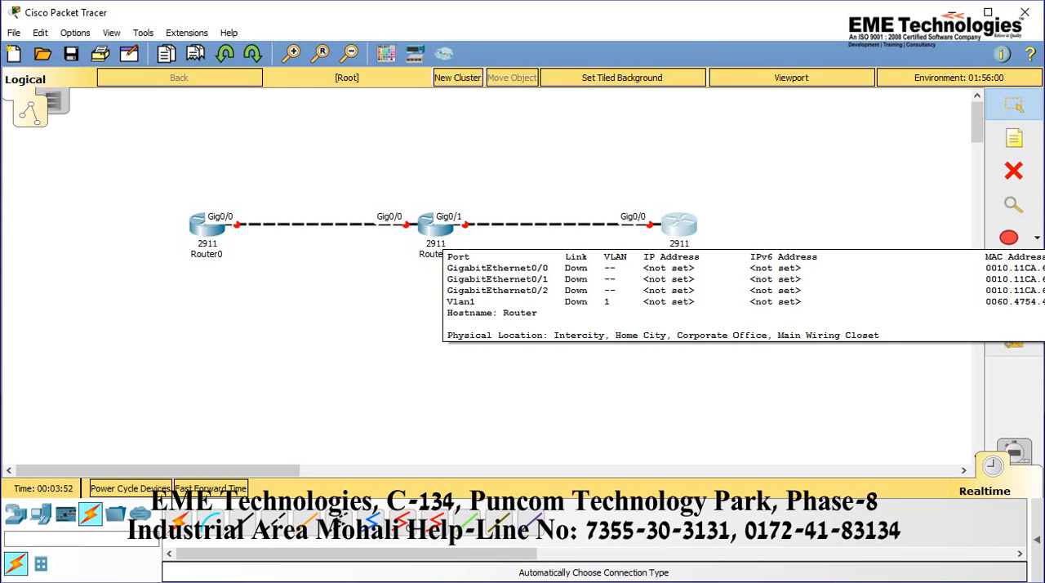
Open Router0's command line interface and answer no to the initial configuration dialog to reach the Router> prompt
mouse_move(210, 230)
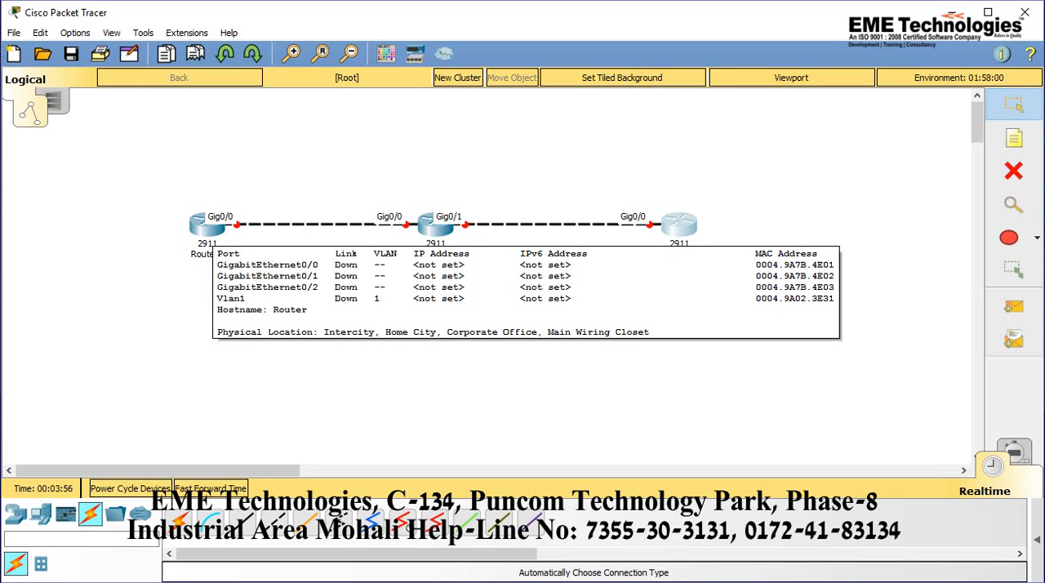
double_click(210, 229)
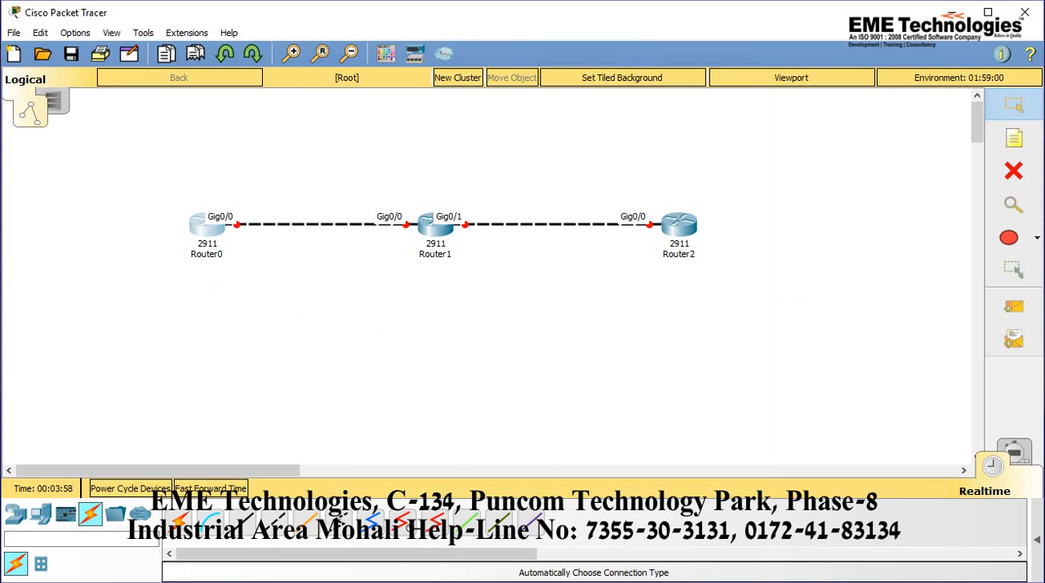
mouse_move(572, 581)
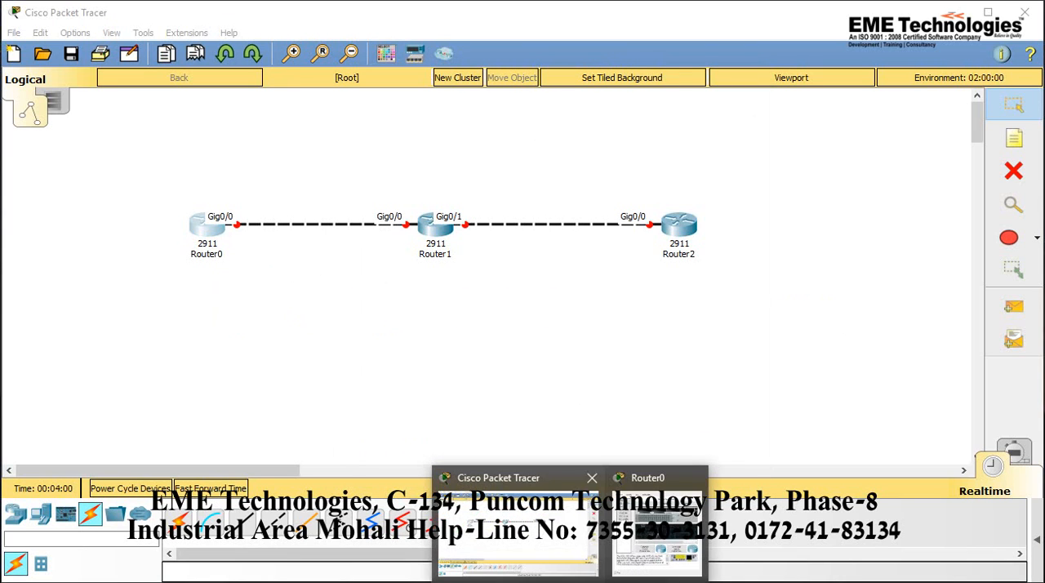
left_click(657, 527)
left_click(450, 104)
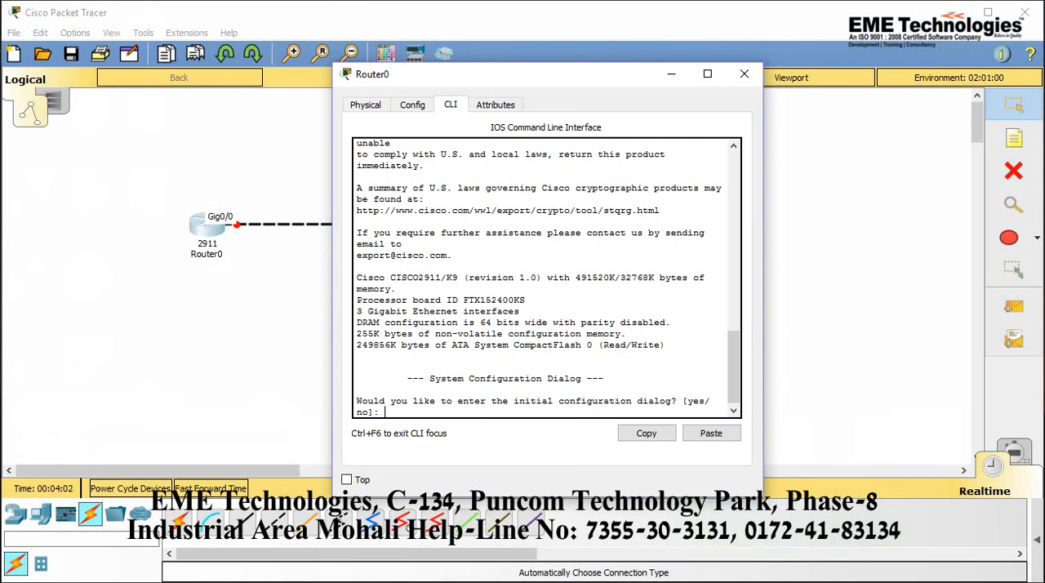
type("no")
key("Return")
key("Return")
key("Return")
key("Return")
key("Return")
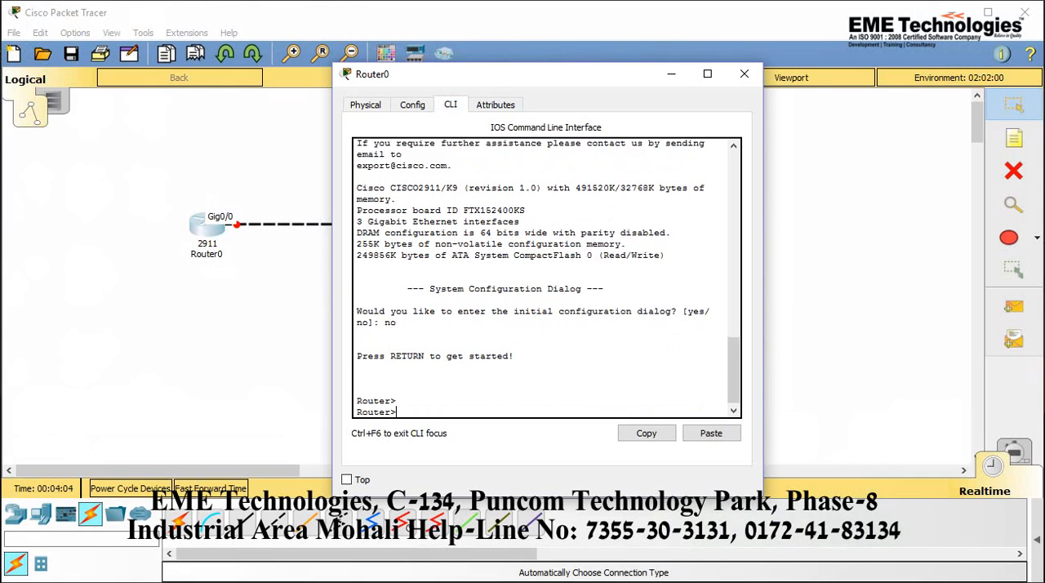
Enter privileged mode on Router0 with en and global configuration mode with conf t
type("en")
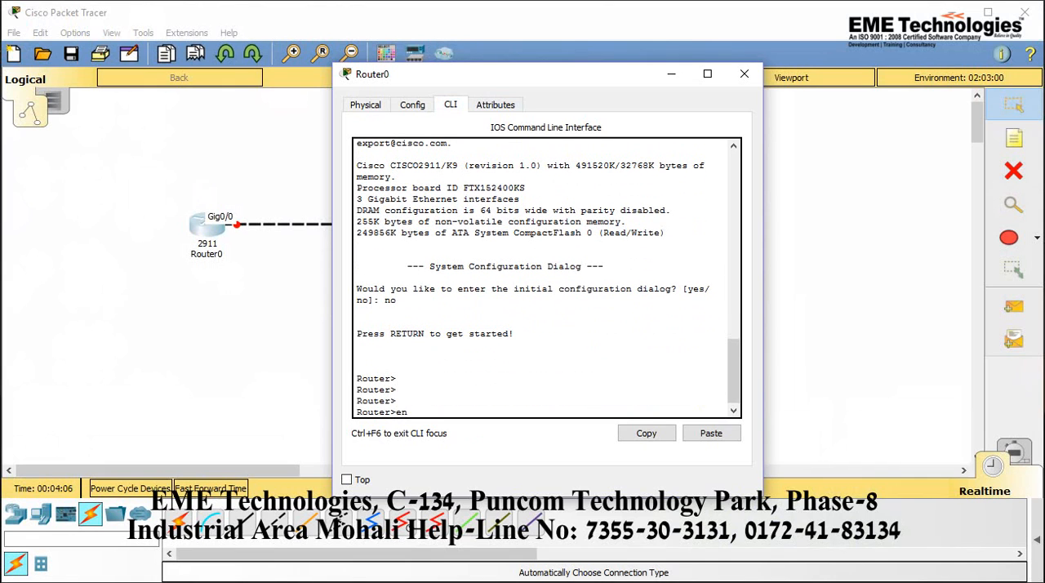
key("Return")
key("Return")
key("Return")
type("co")
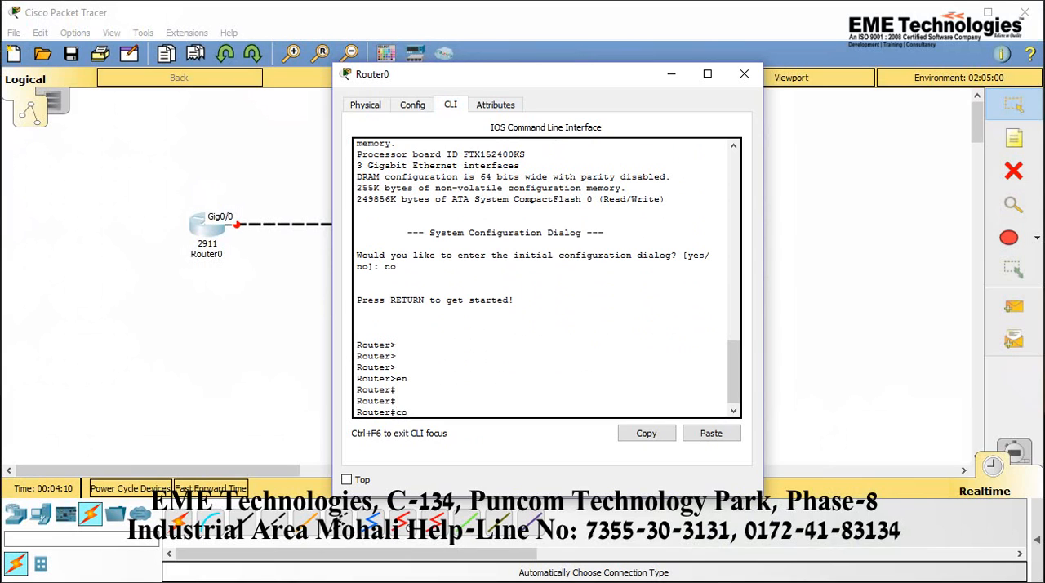
type("nft")
key("BackSpace")
type("t")
key("Return")
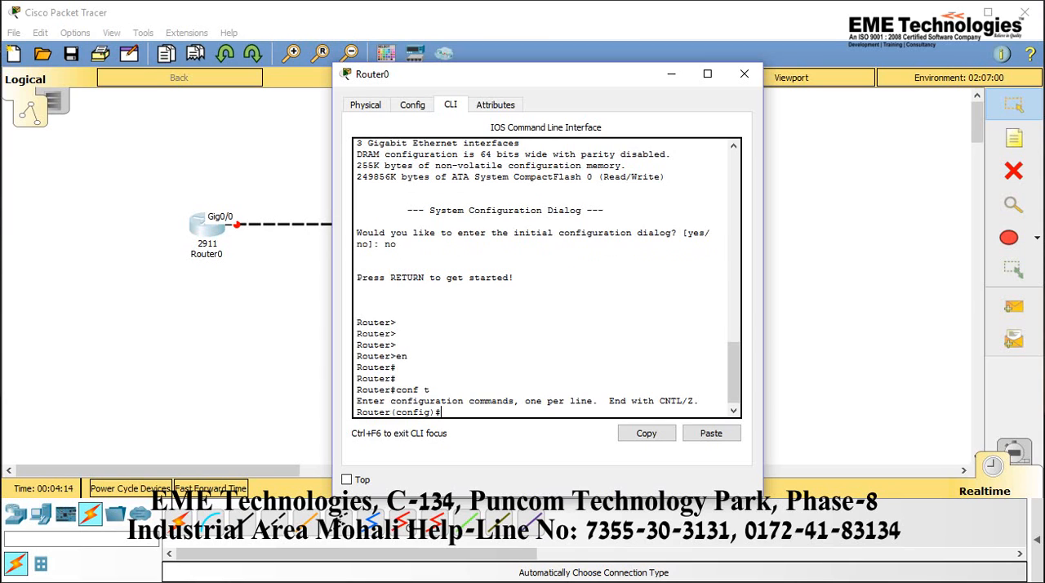
key("Return")
key("Return")
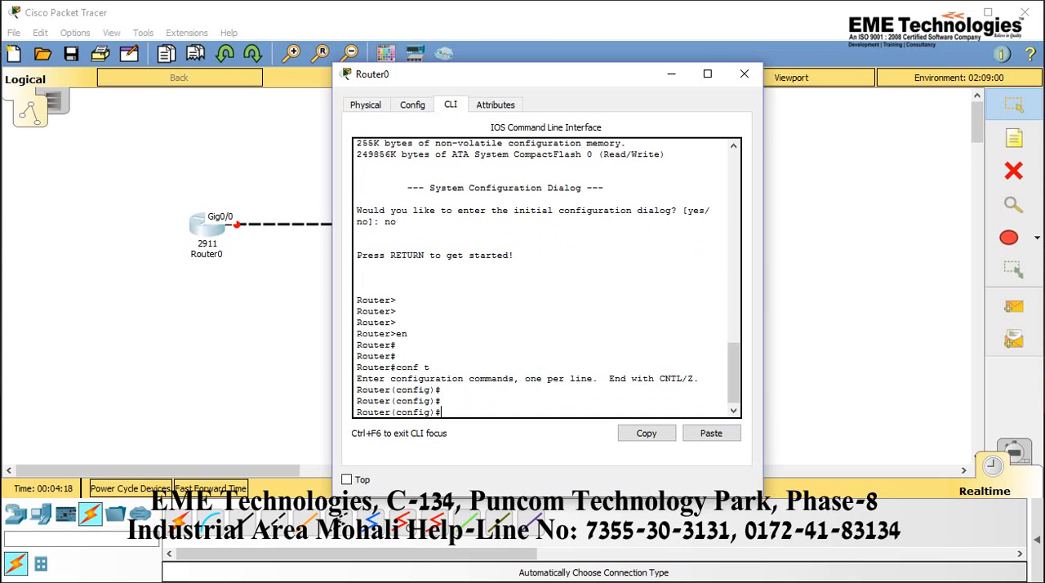
Enter interface configuration mode for g0/0 on Router0 using int g0/0
type("int g0/0")
key("Return")
key("Return")
key("Return")
Assign IP address 192.168.1.13 with mask 255.255.255.252 to Router0's g0/0 interface and enable it with no sh
type("ip add")
key("Tab")
type("192.136")
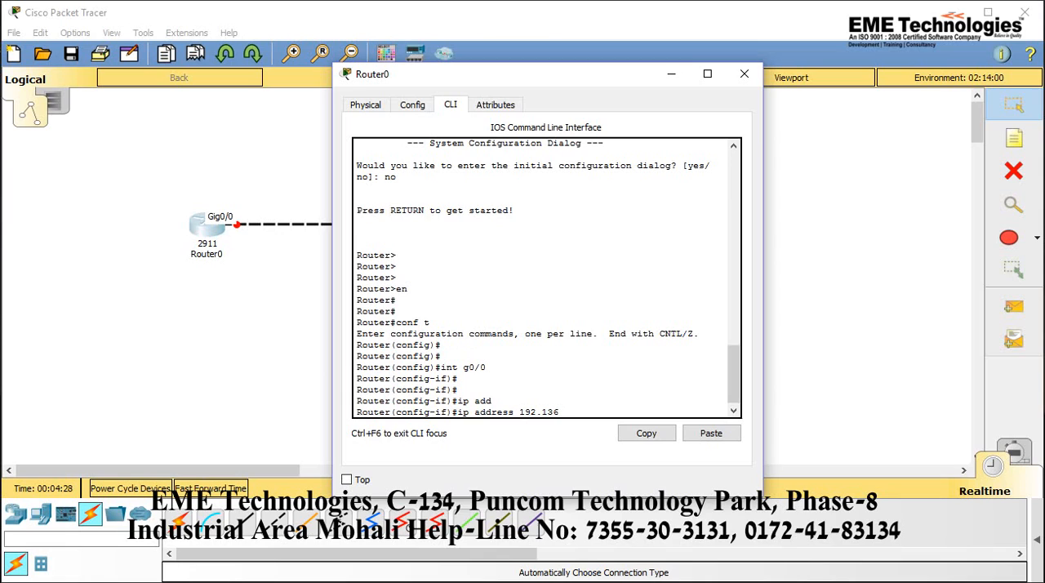
key("BackSpace")
key("BackSpace")
key("BackSpace")
type("68.1.13 255.255.255.252")
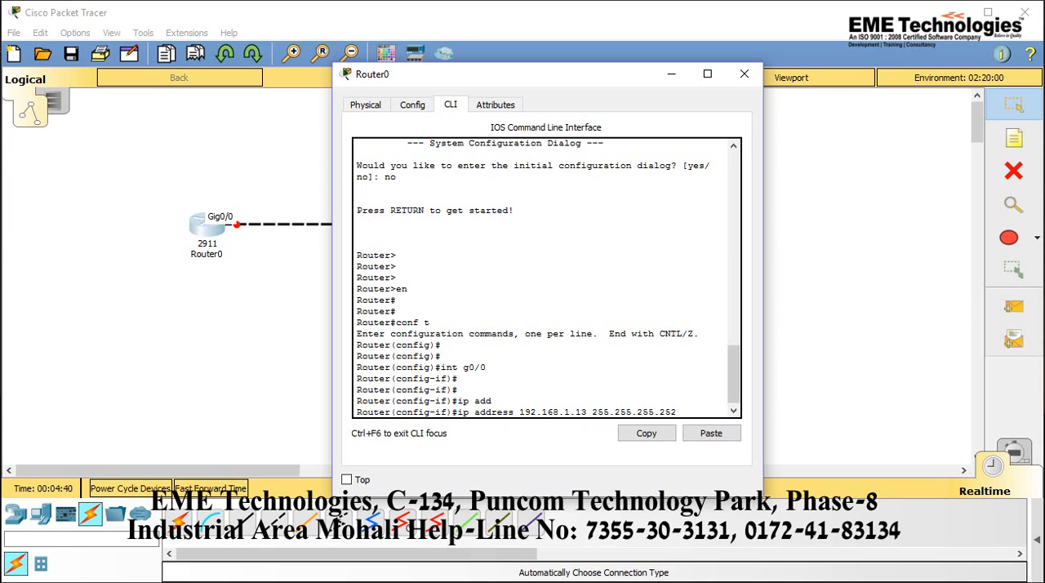
key("Return")
type("no sh")
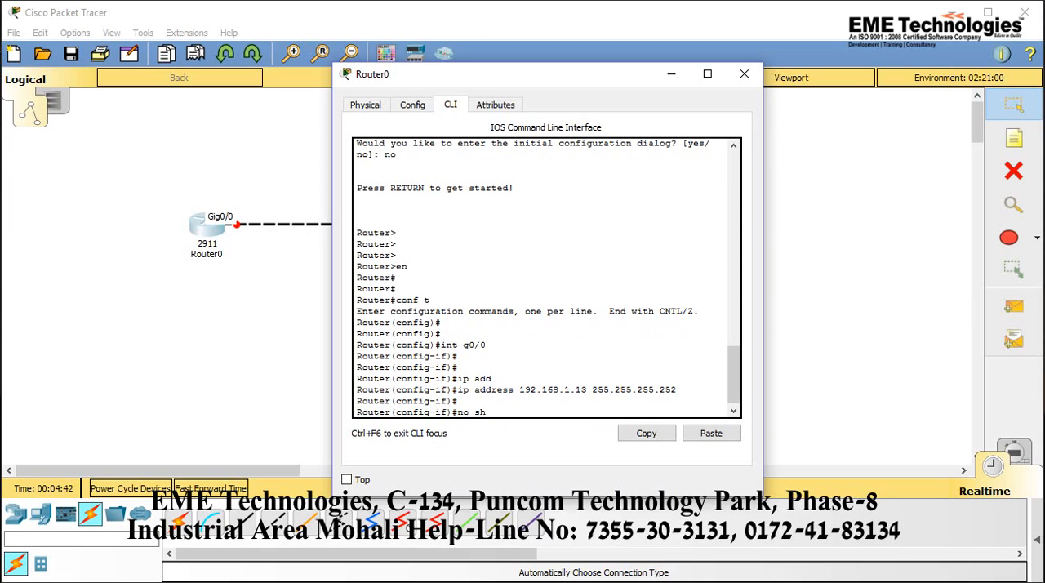
key("Return")
Exit interface configuration on Router0 and save its configuration with do wr
type("exi")
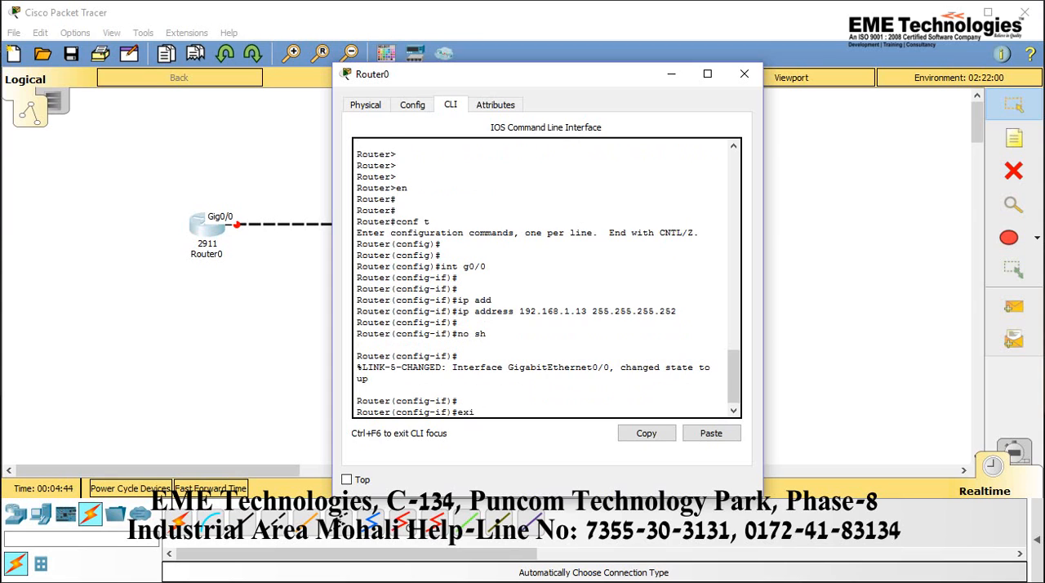
key("Return")
key("Return")
key("Return")
key("Return")
type("do")
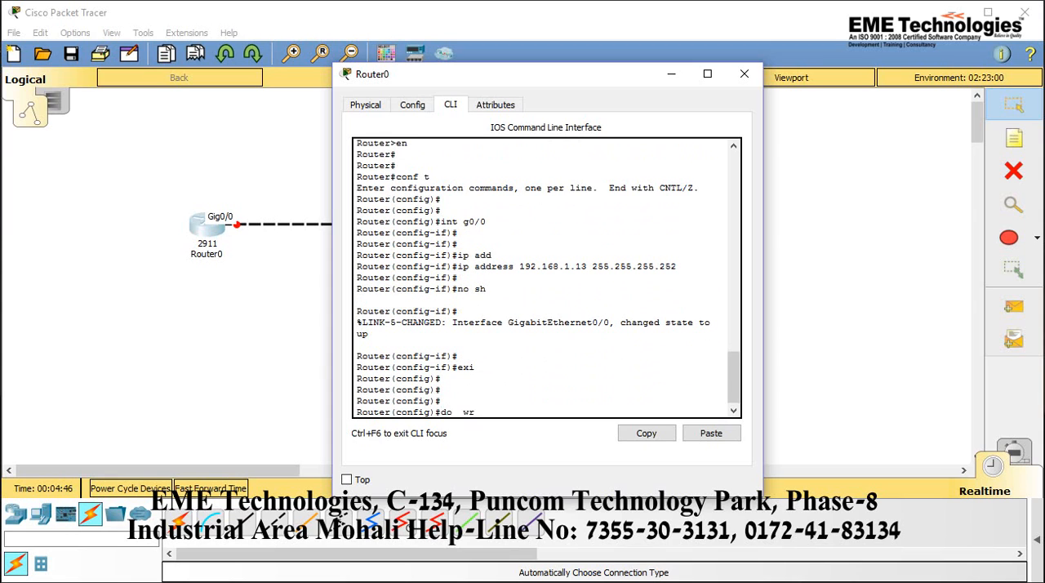
type("  wr")
key("Return")
key("Return")
key("Return")
key("Return")
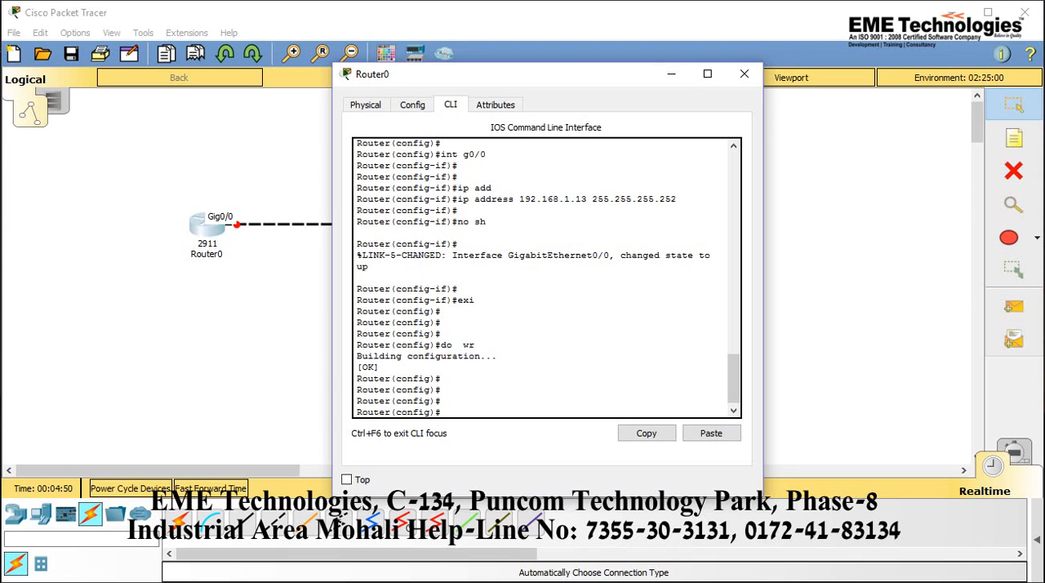
Minimize Router0's window, open Router1's command line interface and answer no to the initial configuration dialog
left_click(672, 74)
left_click(671, 74)
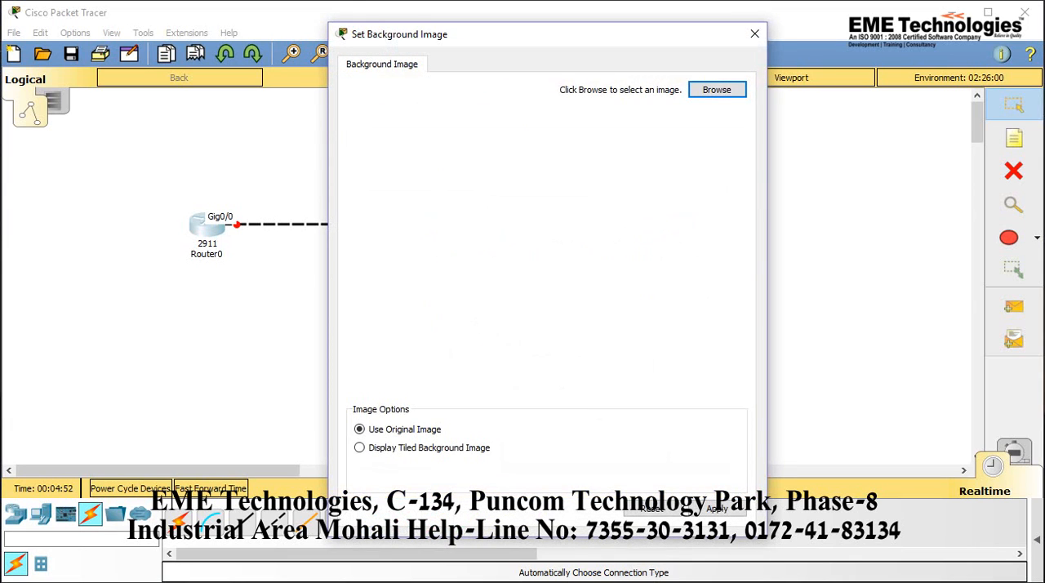
left_click(755, 33)
left_click(435, 226)
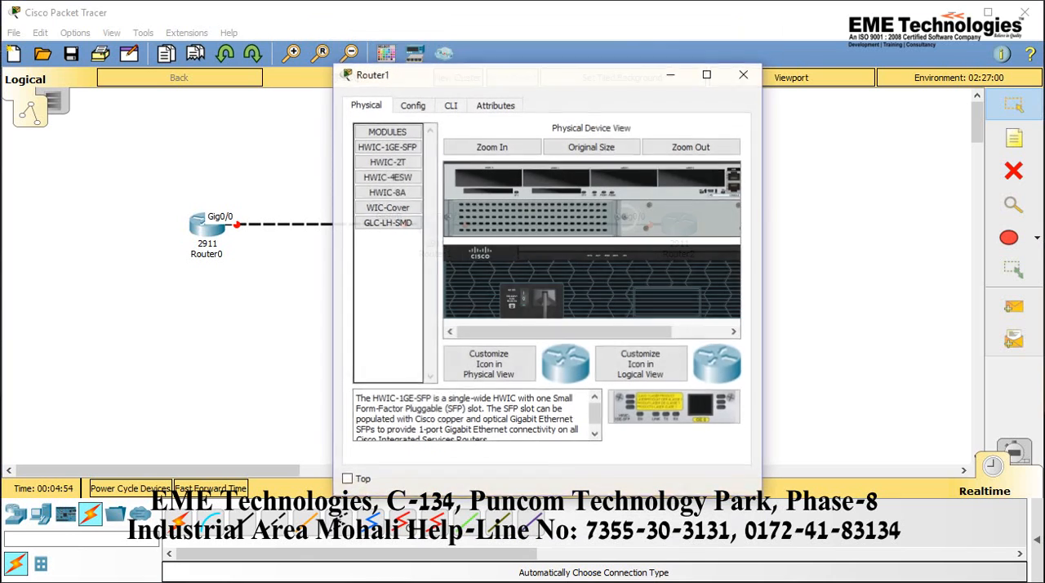
left_click(450, 105)
type("no")
key("Return")
key("Return")
key("Return")
key("Return")
key("Return")
Enter privileged mode on Router1 with en and global configuration mode with conf t
type("en")
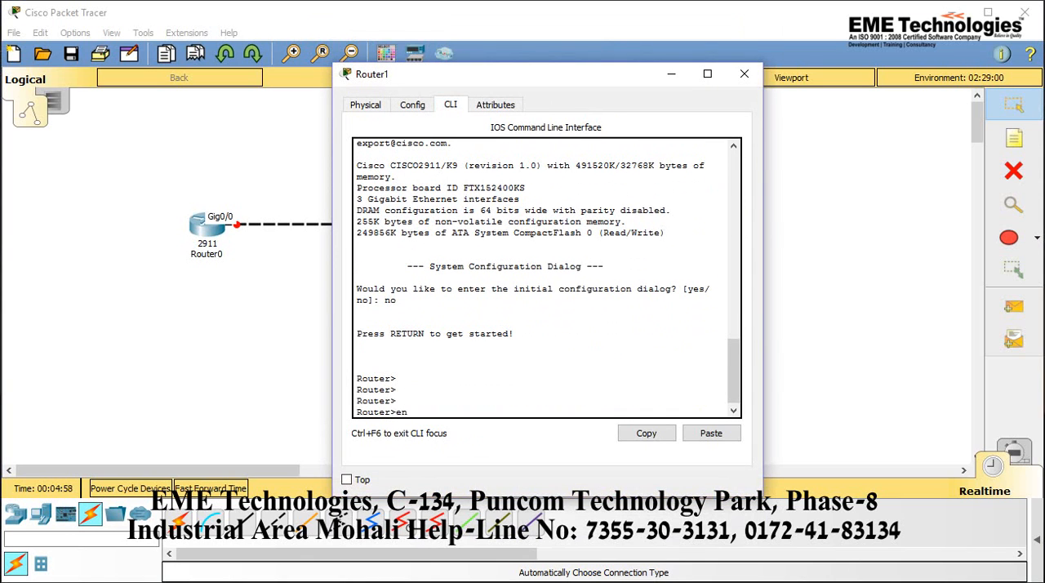
key("Return")
key("Return")
key("Return")
key("Return")
type("conf t")
key("Return")
key("Return")
key("Return")
key("Return")
type("ip add")
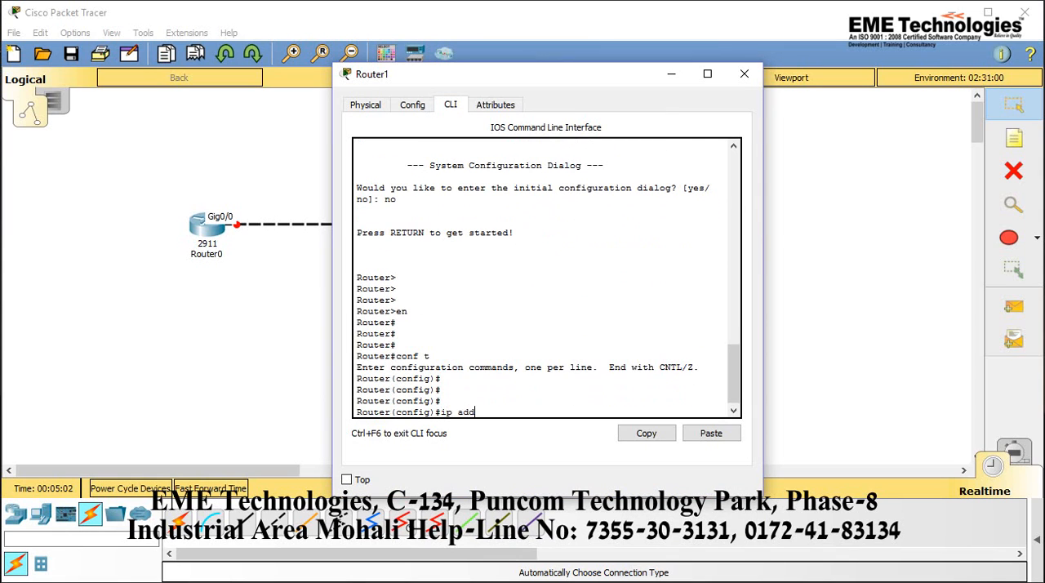
key("Tab")
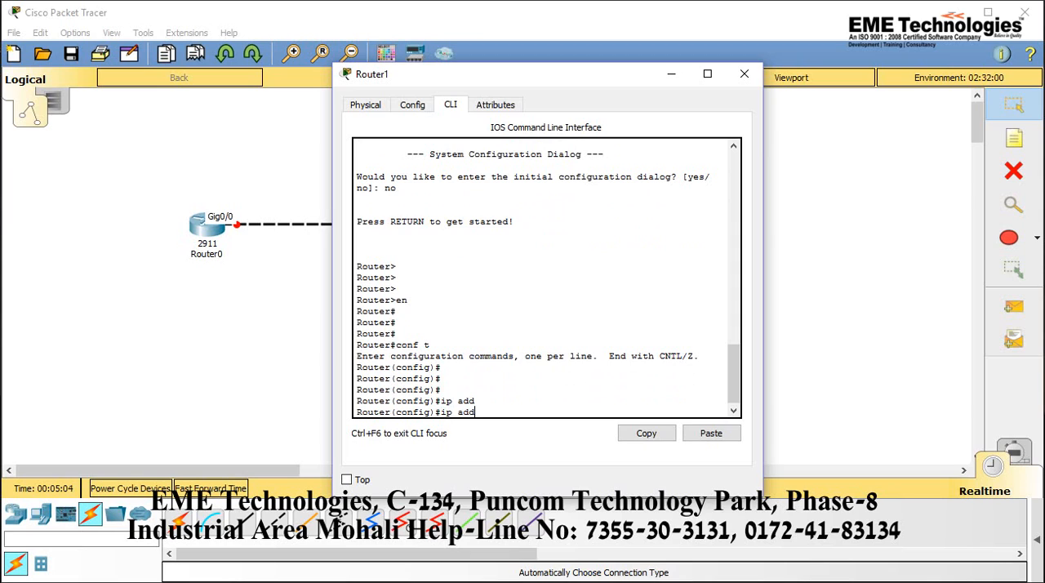
key("Tab")
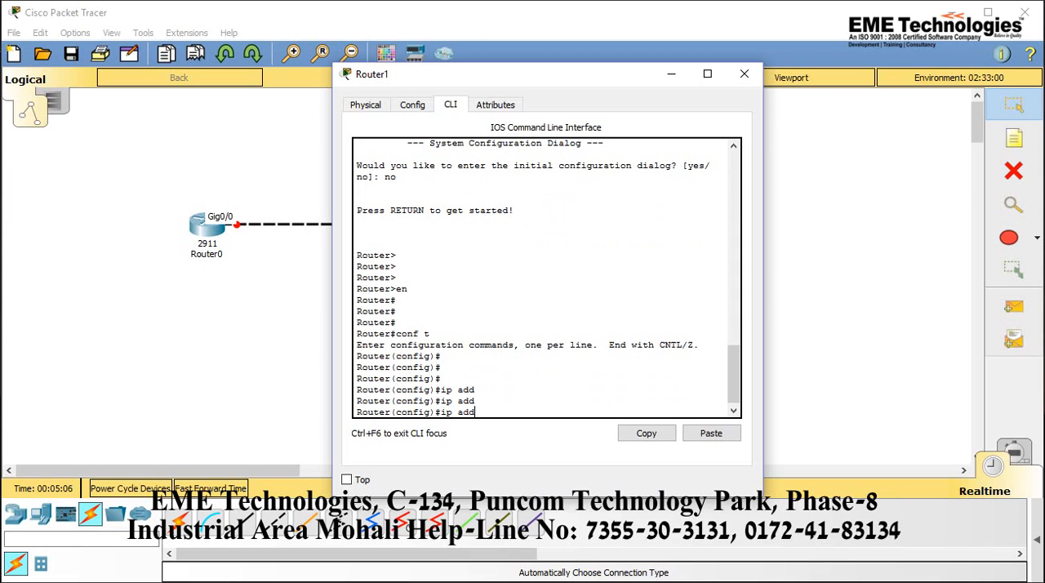
key("BackSpace")
key("BackSpace")
key("BackSpace")
key("BackSpace")
key("BackSpace")
Enter interface configuration mode for g0/0 on Router1, moving its window aside so the Router0 link is visible
type("int g0/0")
left_click_drag(556, 78, 699, 94)
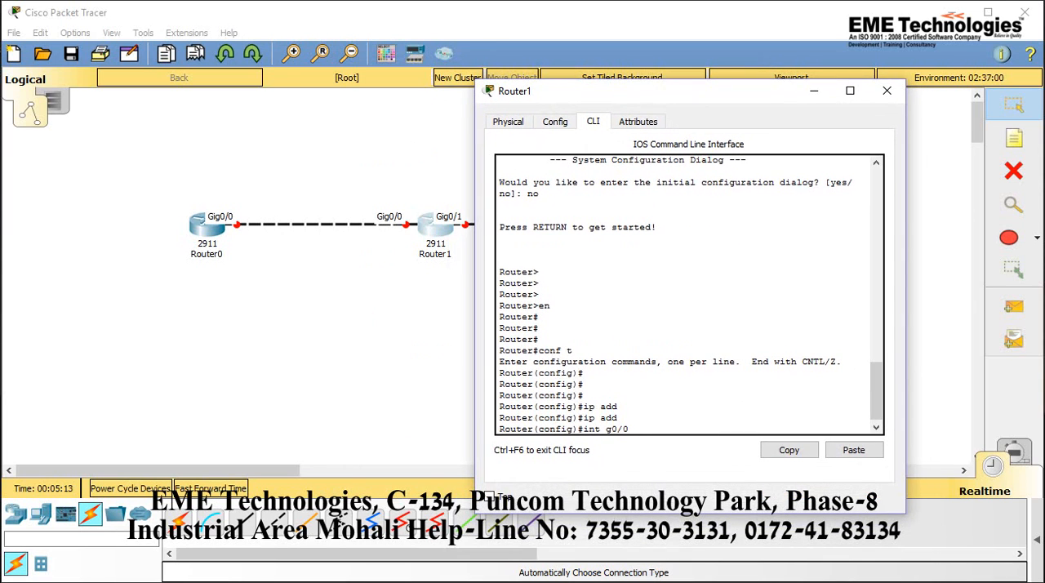
key("Return")
key("Return")
Assign IP address 192.168.1.14 with mask 255.255.255.252 to Router1's g0/0 interface and enable it with no sh
type("ip add")
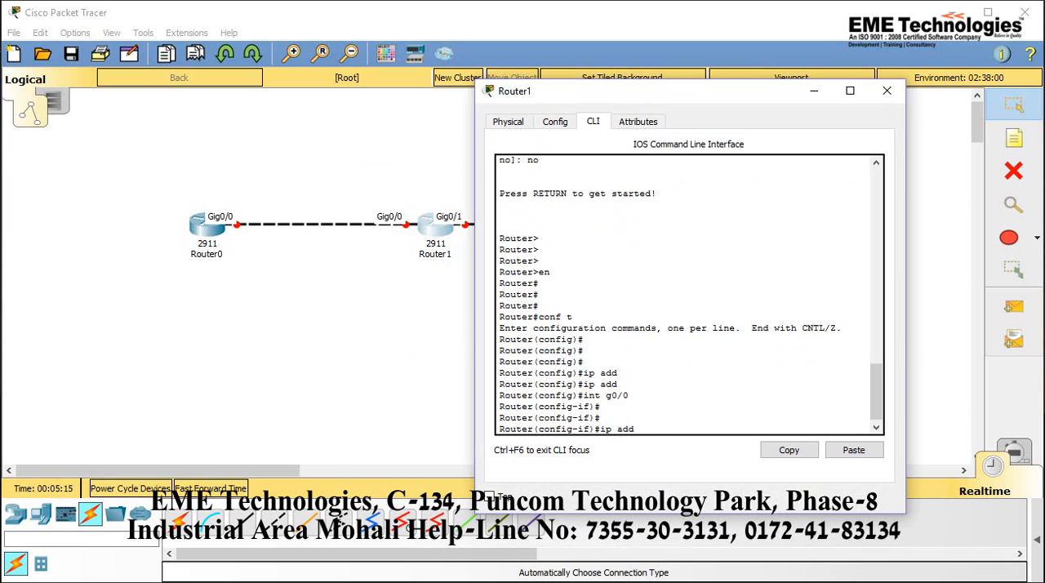
key("Tab")
type("192.168.1")
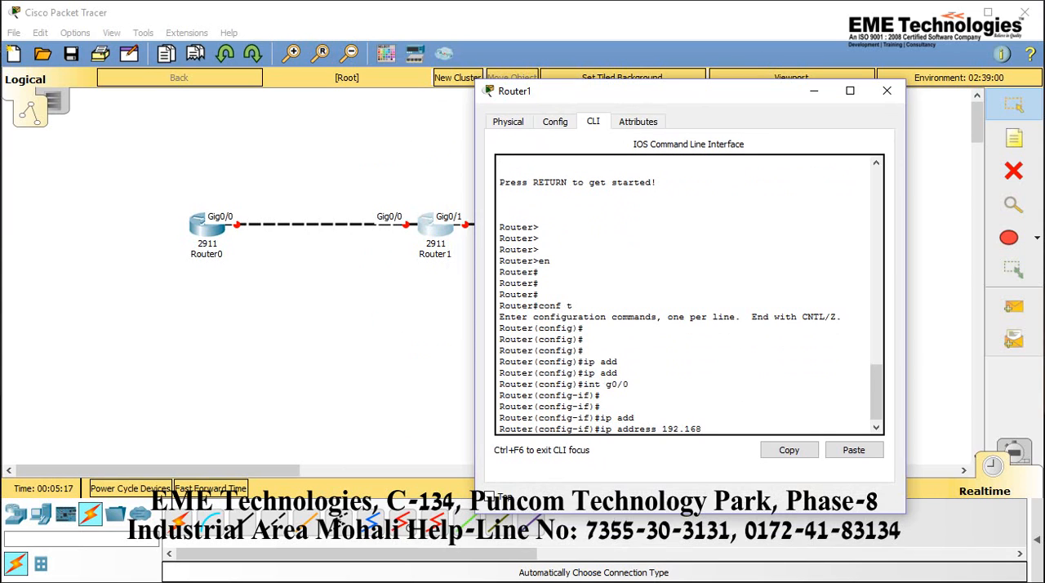
type("4 255.255.255.252")
key("Return")
key("Return")
type("no sh")
key("Return")
key("Return")
key("Return")
Exit g0/0 configuration on Router1 and save the configuration with do wr
type("r")
key("BackSpace")
type("exi")
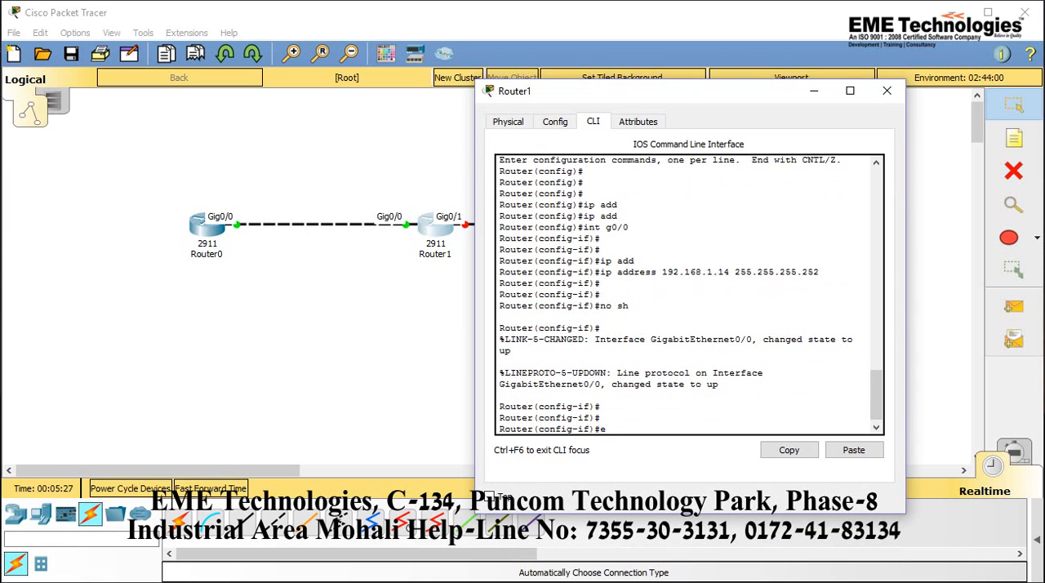
key("Return")
key("Return")
key("Return")
type("do  wr")
key("Return")
key("Return")
Enter interface configuration mode for g0/1 on Router1 using int g0/1
type("int")
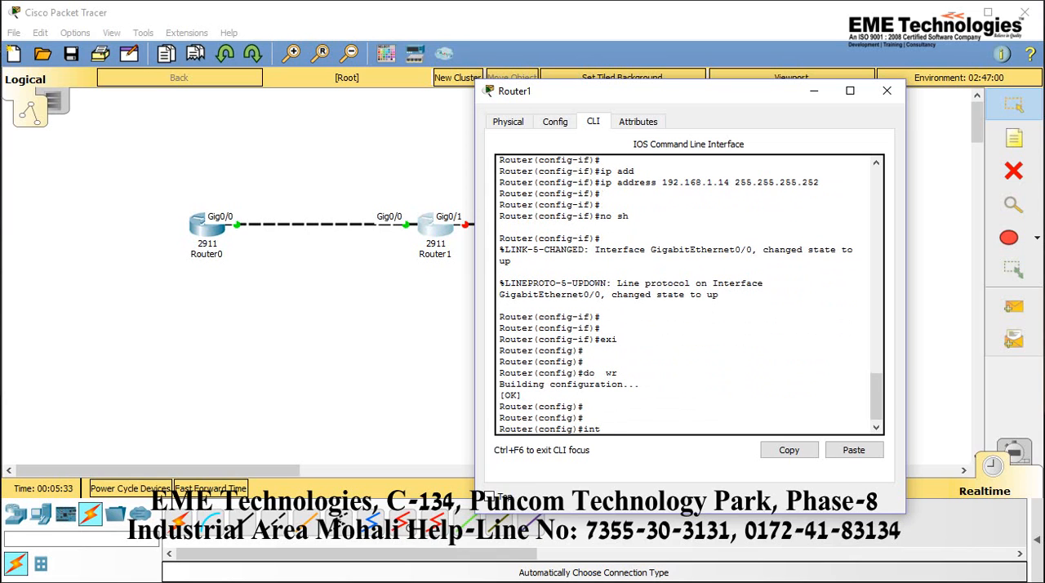
type(" g0/1")
key("Return")
key("Return")
key("Return")
Assign IP address 192.168.1.17 with mask 255.255.255.252 to Router1's g0/1 interface and enable it with no sh
type("ip add")
key("Tab")
type("192.168")
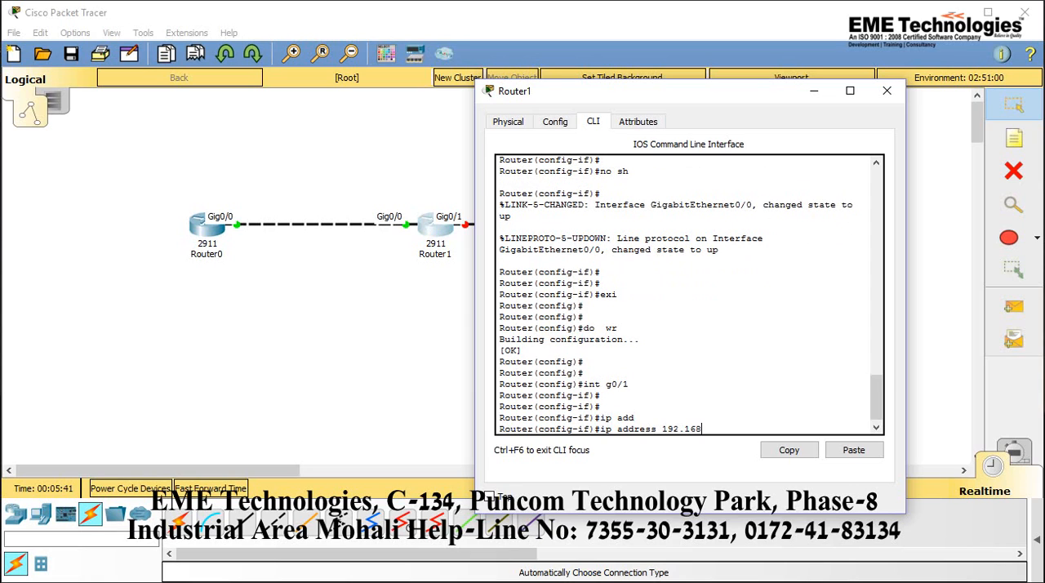
type(".1.17 255.255.25.5.252")
key("Return")
key("Return")
type("no sh")
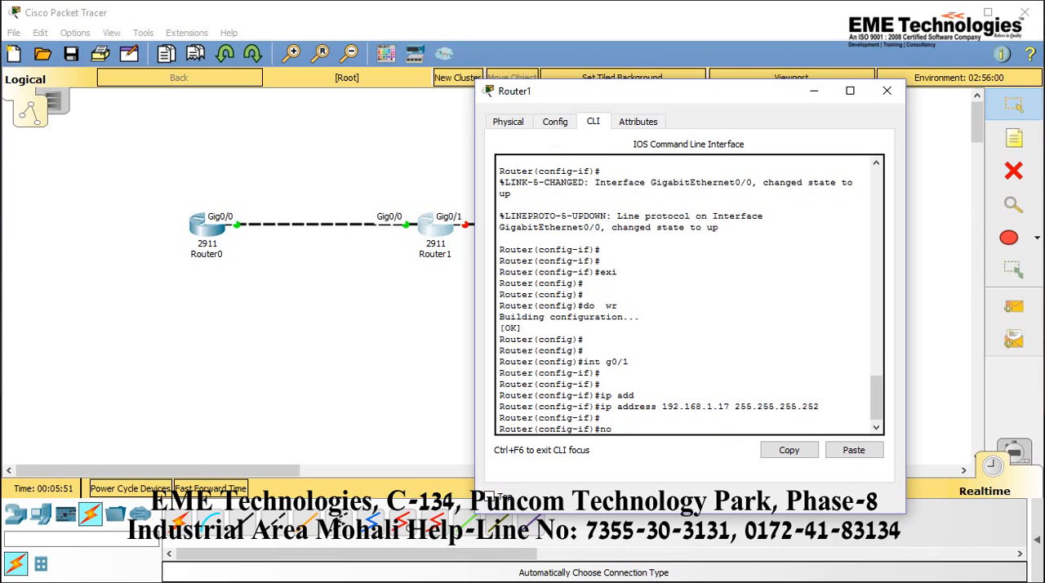
key("Return")
key("Return")
Exit g0/1 configuration on Router1 and save the configuration with do wr
type("exi")
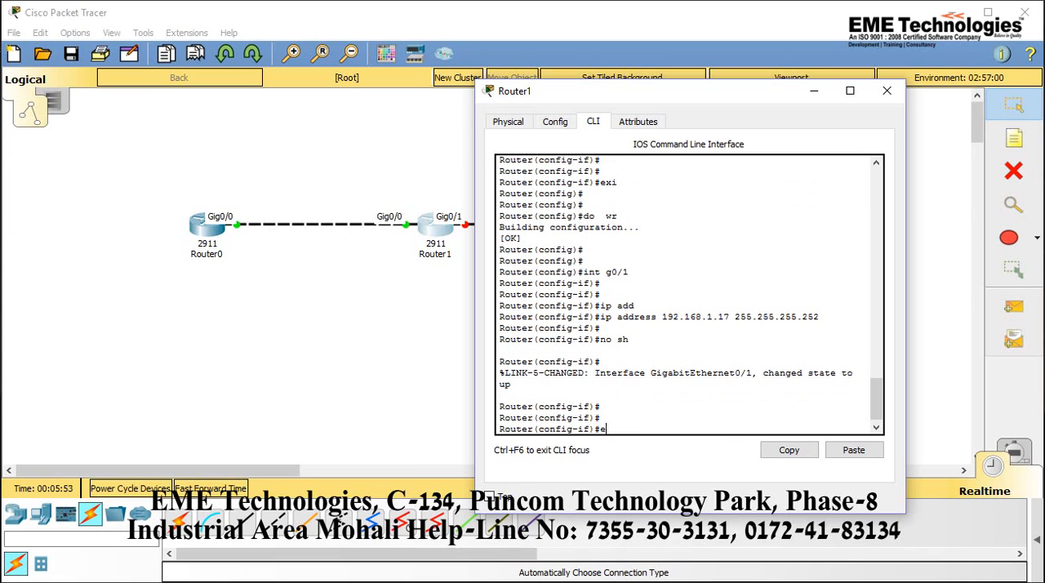
key("Return")
key("Return")
key("Return")
key("Return")
key("Return")
type("do")
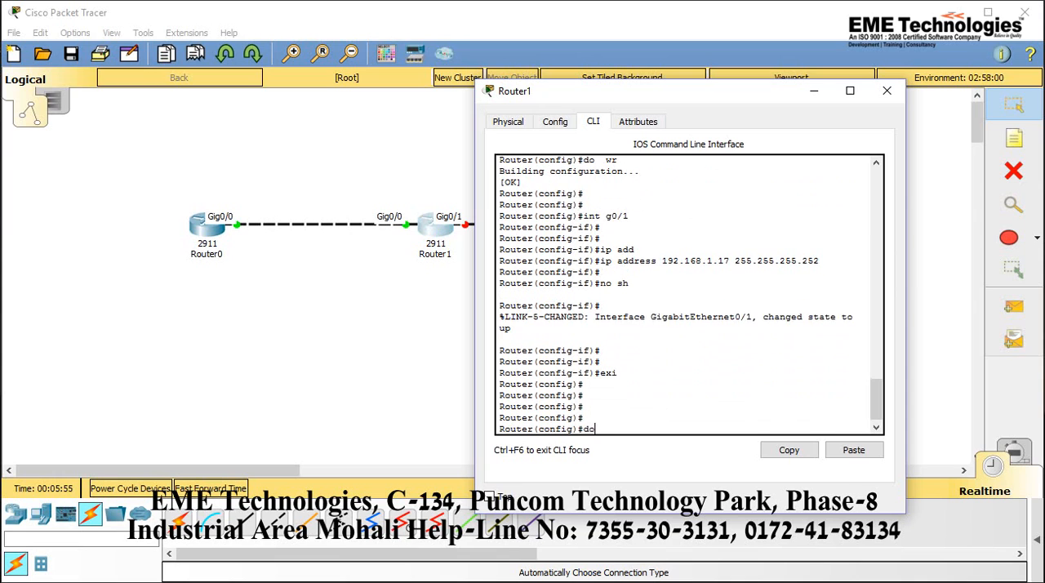
type(" wr")
key("Return")
key("Return")
key("Return")
key("Return")
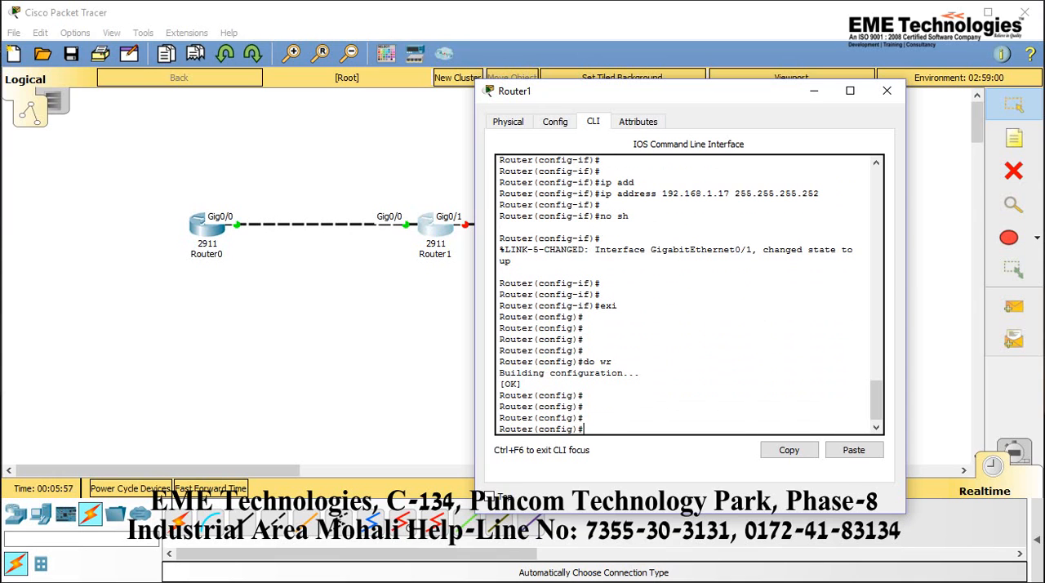
Minimize Router1's window, open Router2's command line interface and answer no to the initial configuration dialog
left_click(814, 91)
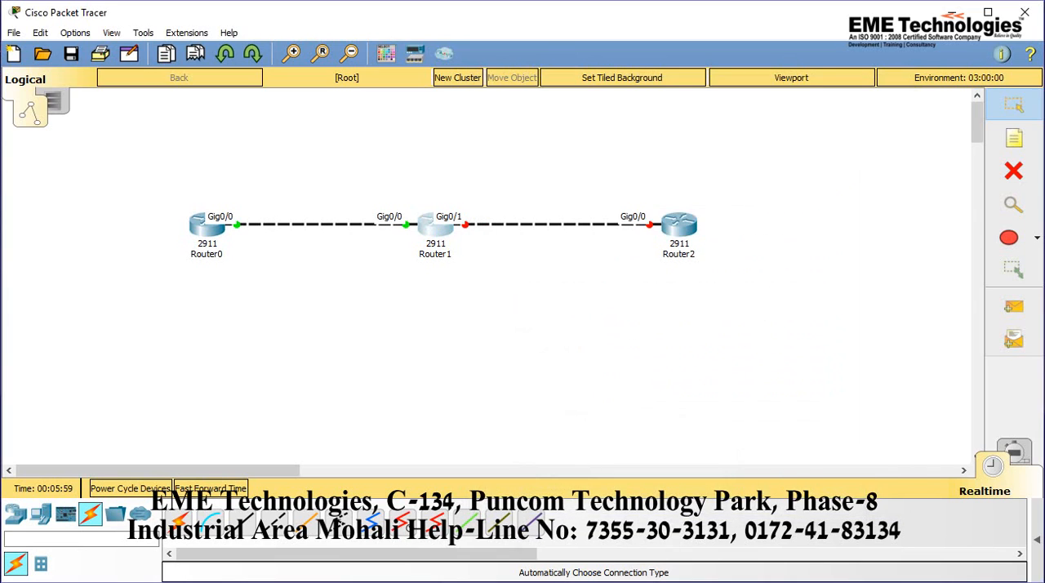
left_click(680, 225)
left_click_drag(564, 81, 405, 93)
left_click(291, 116)
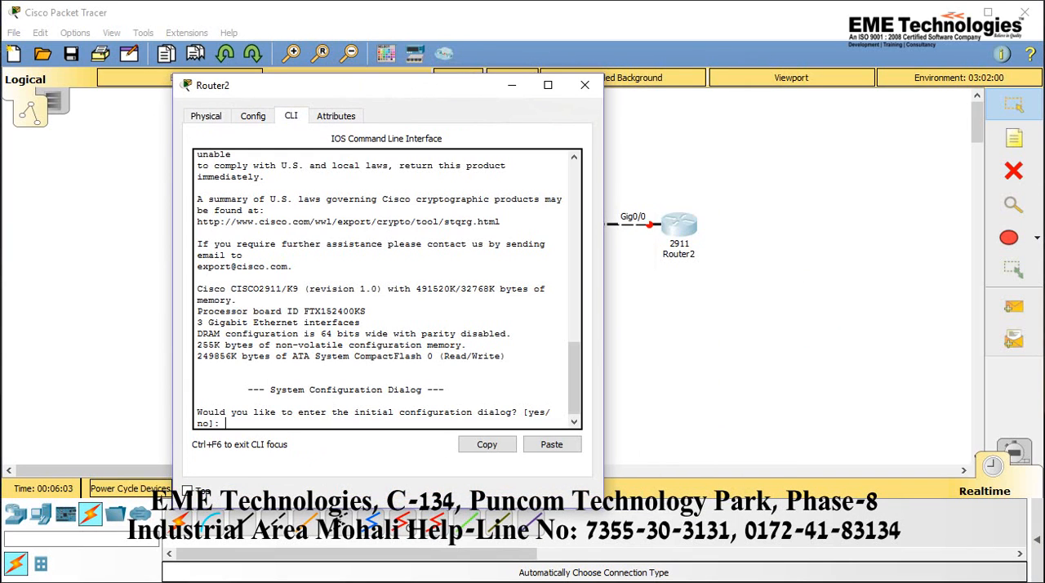
type("no")
key("Return")
Enter privileged mode on Router2 with en and global configuration mode with conf t
key("Return")
key("Return")
key("Return")
type("en")
key("Return")
key("Return")
key("Return")
type("conf t")
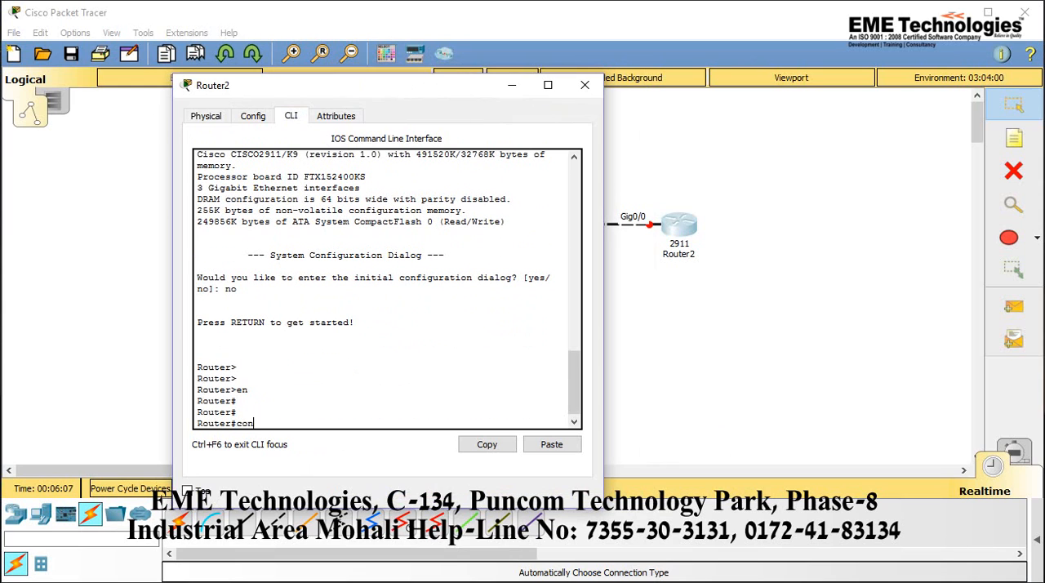
key("Return")
key("Return")
key("Return")
Enter interface configuration mode for g0/0 on Router2 using int g0/0
type("int g0/0")
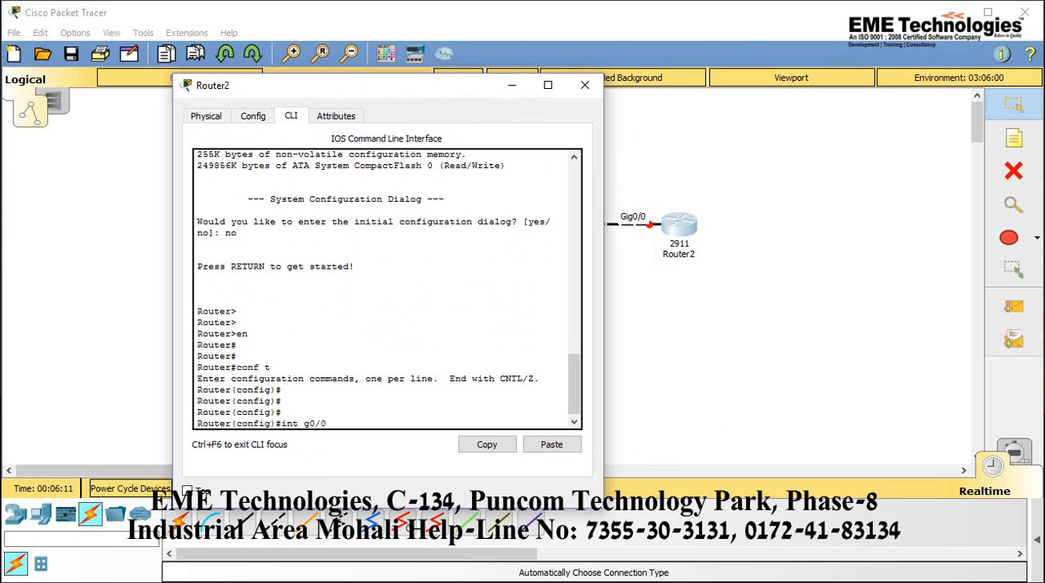
key("Return")
key("Return")
key("Return")
Assign IP address 192.168.1.18 with mask 255.255.255.252 to Router2's g0/0 interface and enable it with no sh
type("op")
key("BackSpace")
key("BackSpace")
type("ip add")
key("Tab")
type("192.168.1")
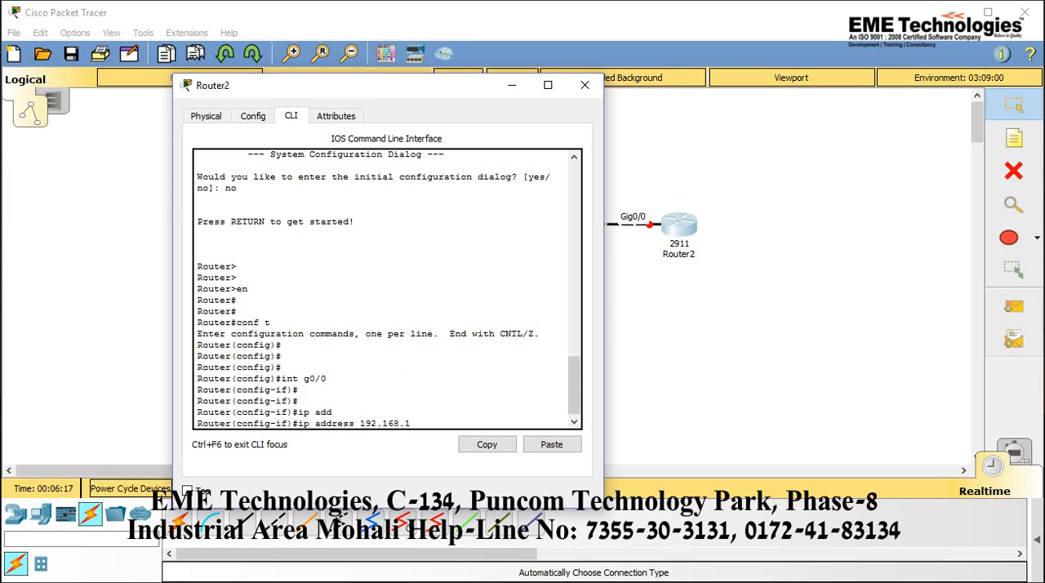
type(".18 255.255.255.252")
key("Return")
key("Return")
type("no sh")
key("Return")
Exit interface configuration on Router2 and save its configuration with do wr
type("exi")
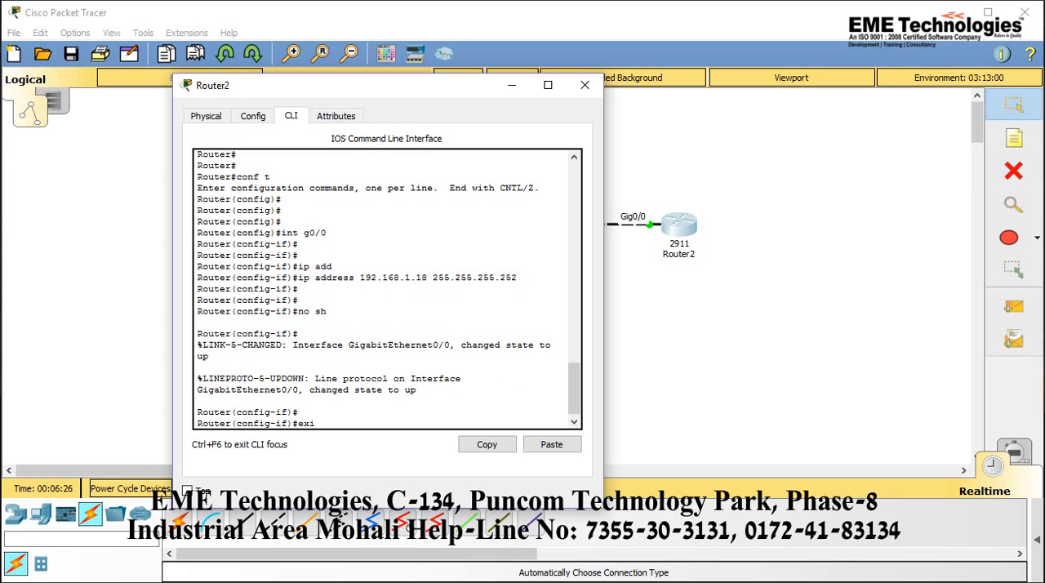
key("Return")
key("Return")
type("do wr")
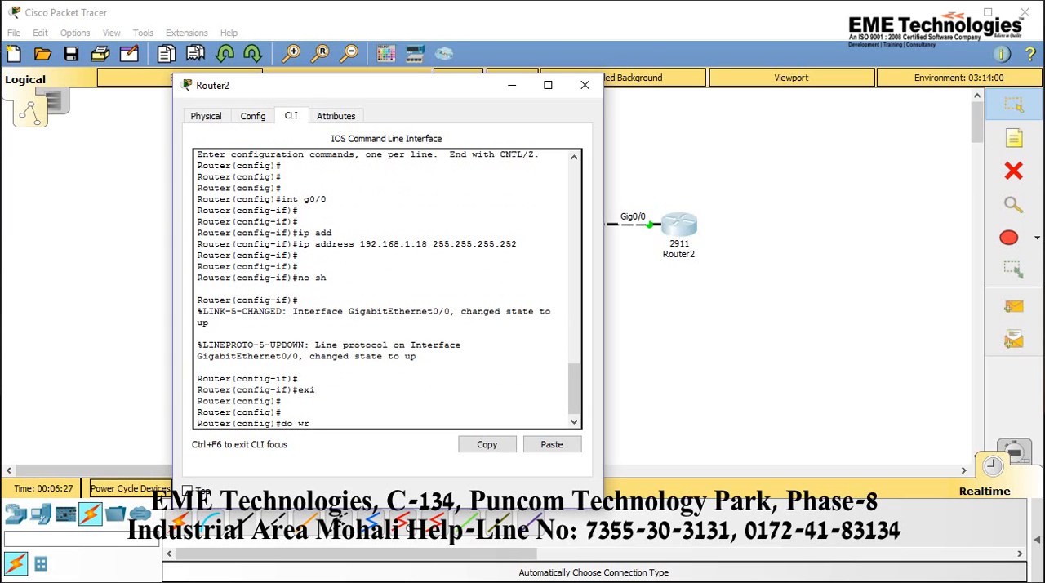
key("Return")
key("Return")
key("Return")
key("Return")
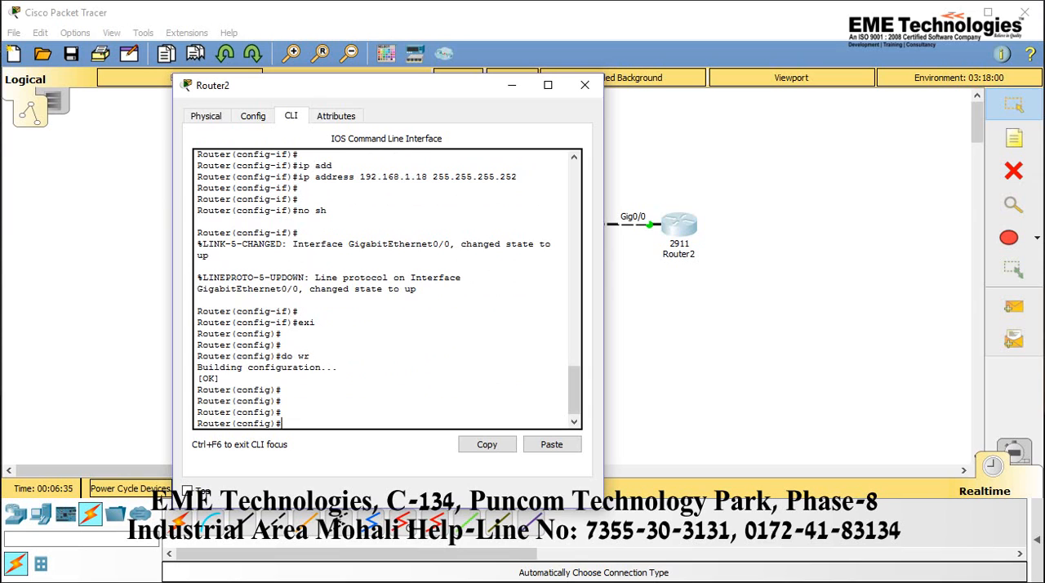
Minimise Router2's window and bring Router0's command line to the front with a fresh configuration prompt
left_click(512, 85)
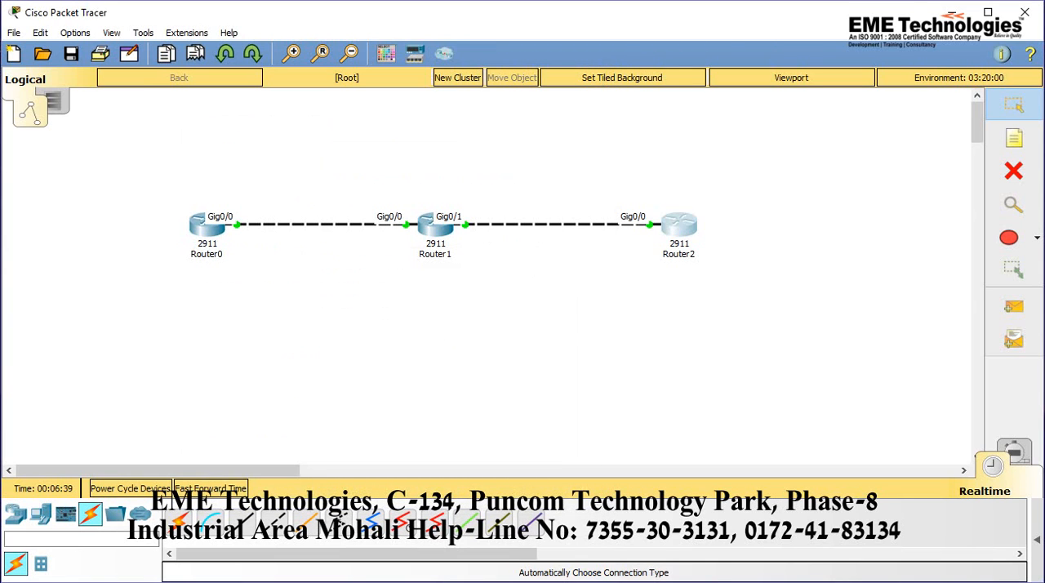
left_click(209, 226)
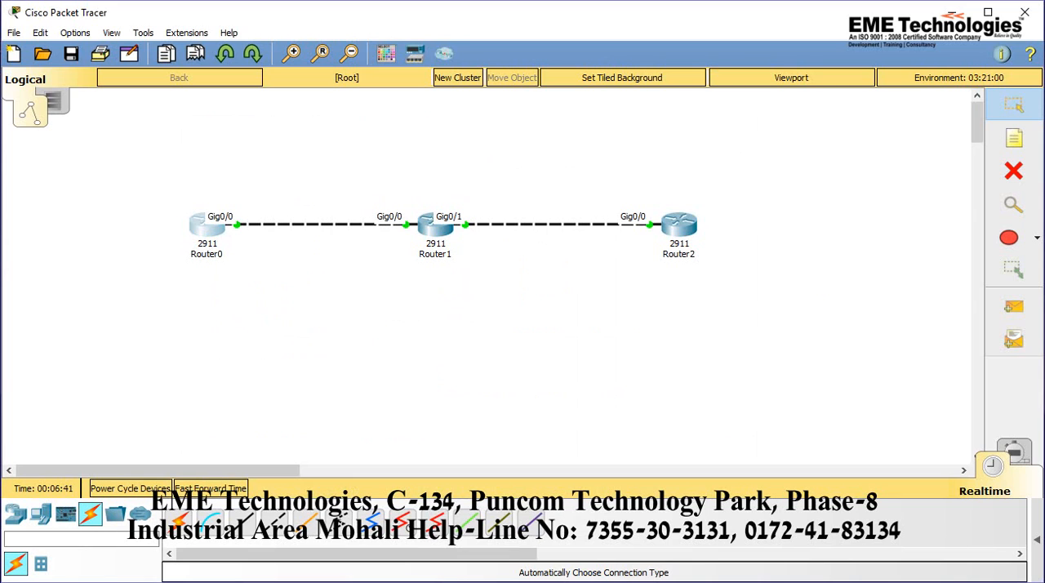
left_click(570, 582)
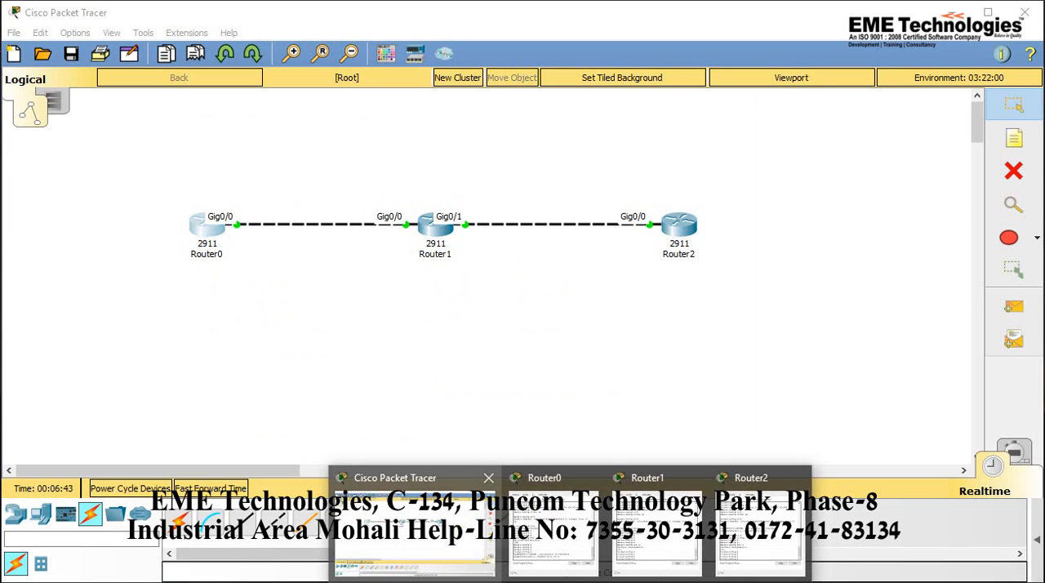
left_click(415, 533)
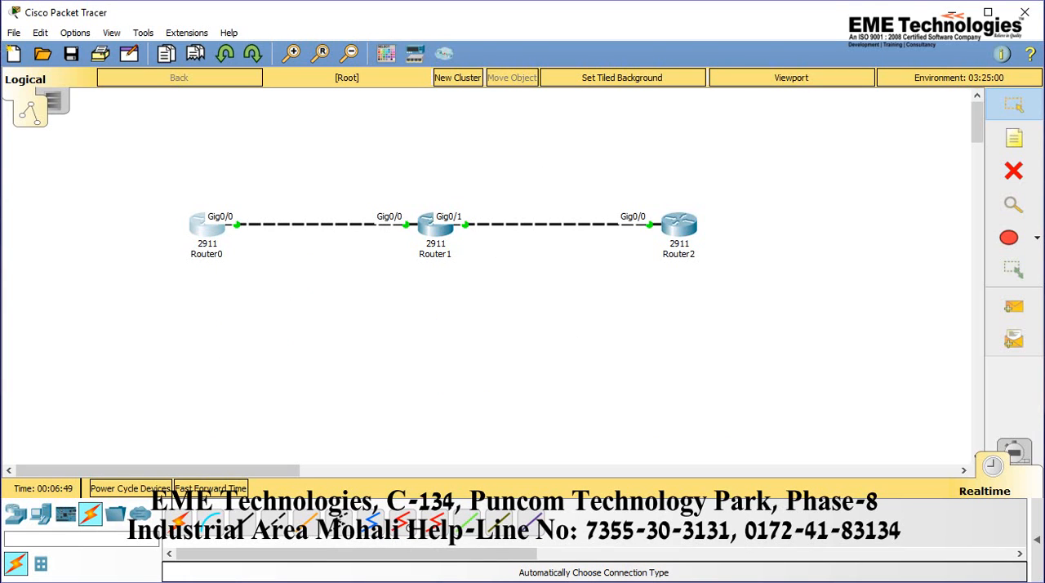
left_click(570, 582)
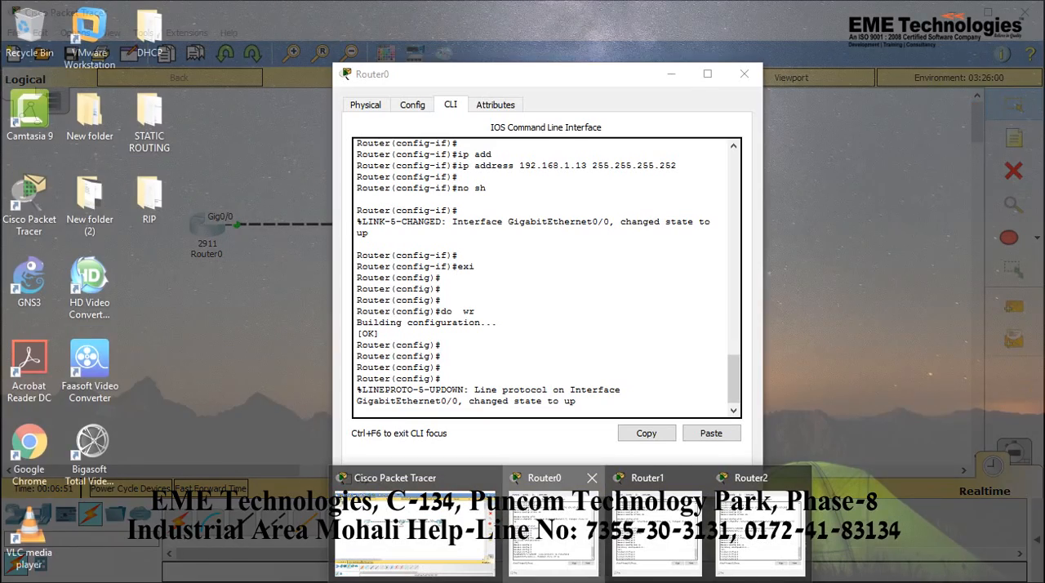
left_click(554, 535)
key("Return")
key("Return")
key("Return")
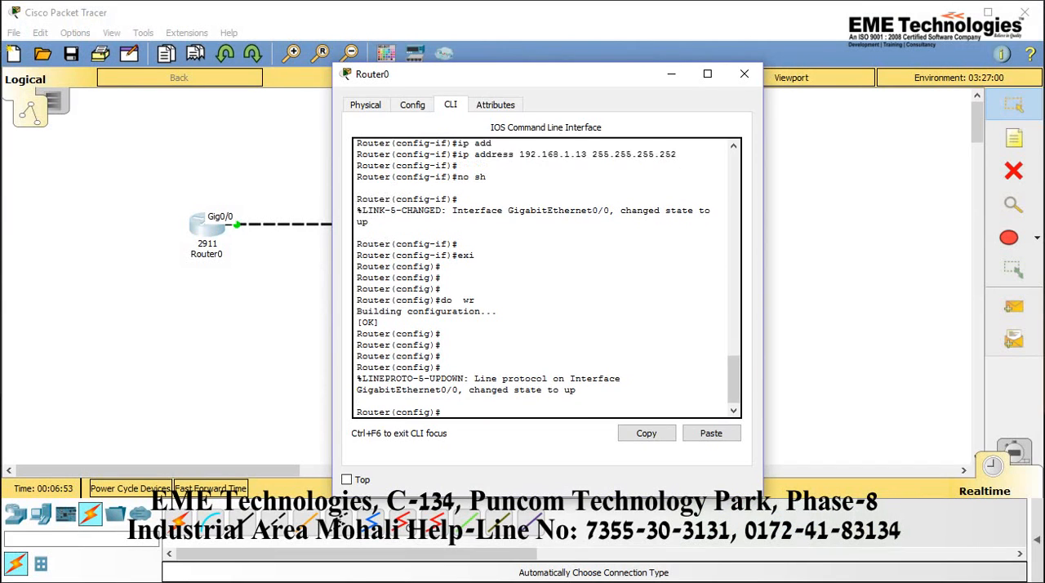
Add a static route on Router0 to network 192.168.1.16 with mask 255.255.255.252 via next hop 192.168.1.14
type("ip rou")
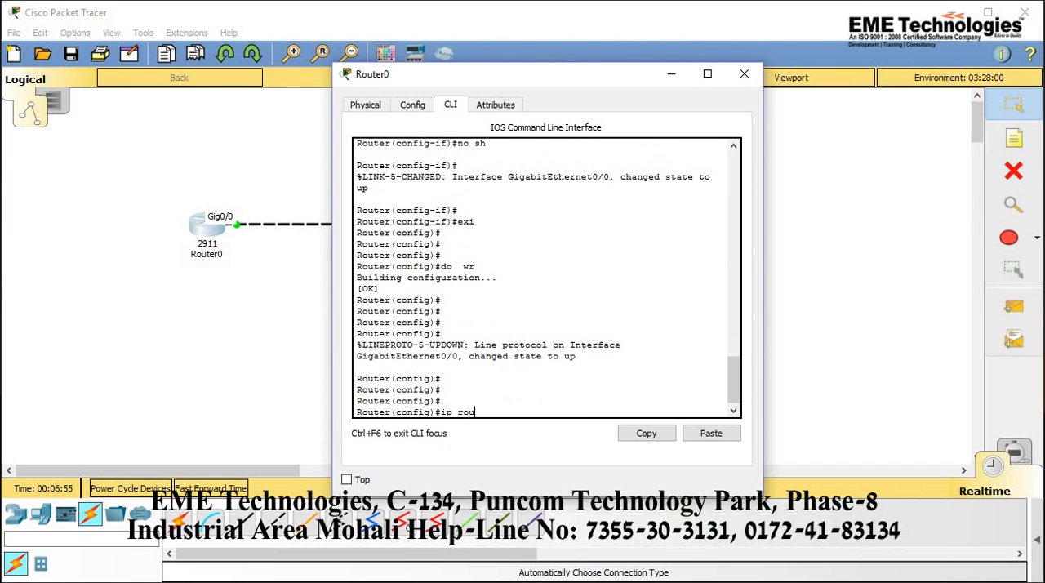
type("te 192.168.1.16 255.255.255.252")
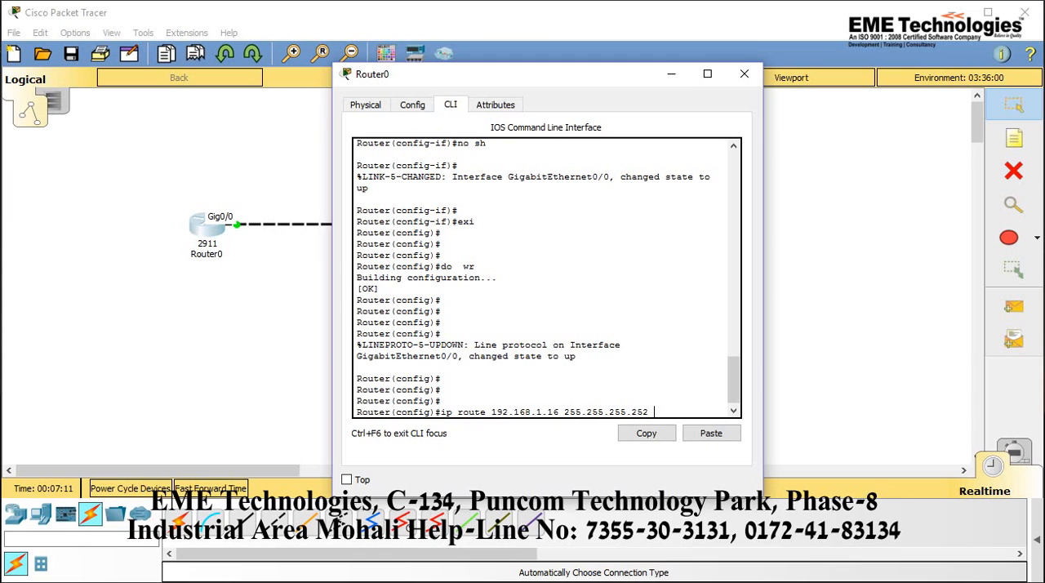
type(" 192.168.1.14")
key("Return")
Exit global configuration mode on Router0 with exi and save its configuration with wr
type("no")
type("exi")
key("Return")
key("Return")
key("Return")
key("Return")
type("wr")
key("Return")
key("Return")
key("Return")
key("Return")
key("Return")
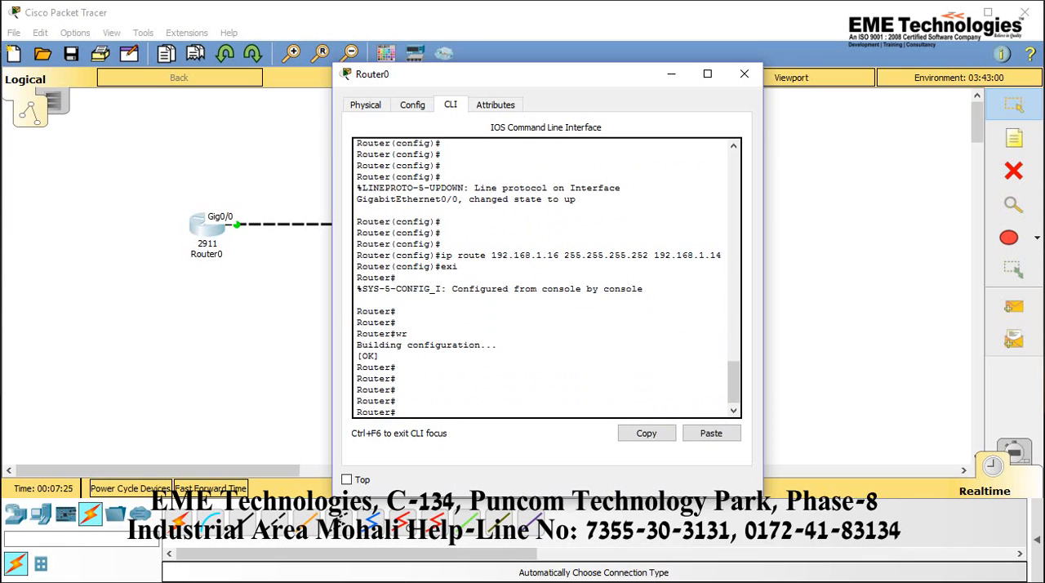
Minimise Router0's window and bring up Router2's command line at a fresh configuration prompt
left_click(671, 73)
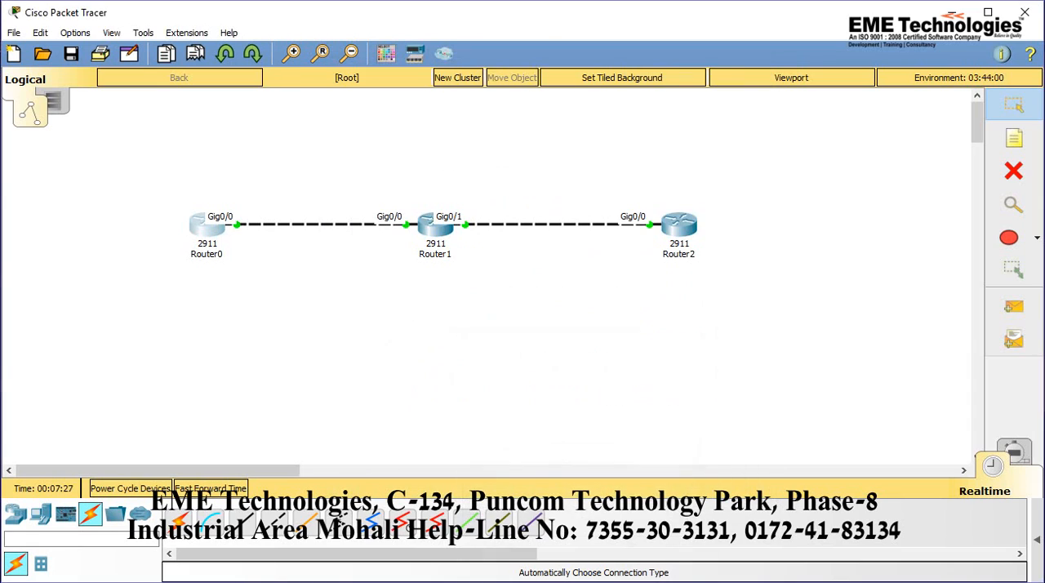
left_click(570, 582)
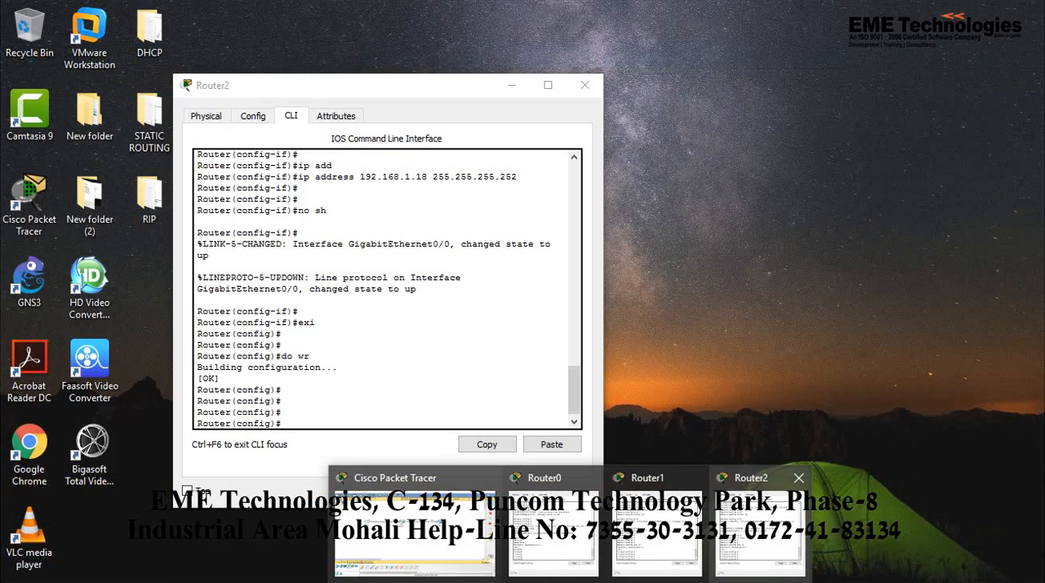
left_click(751, 526)
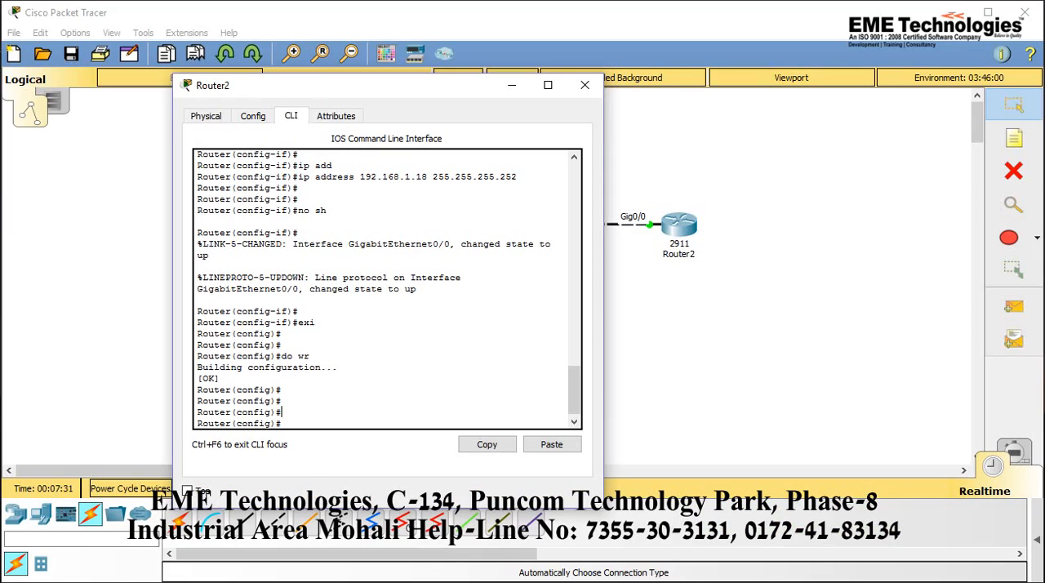
key("Return")
key("Return")
key("Return")
key("Return")
type("i")
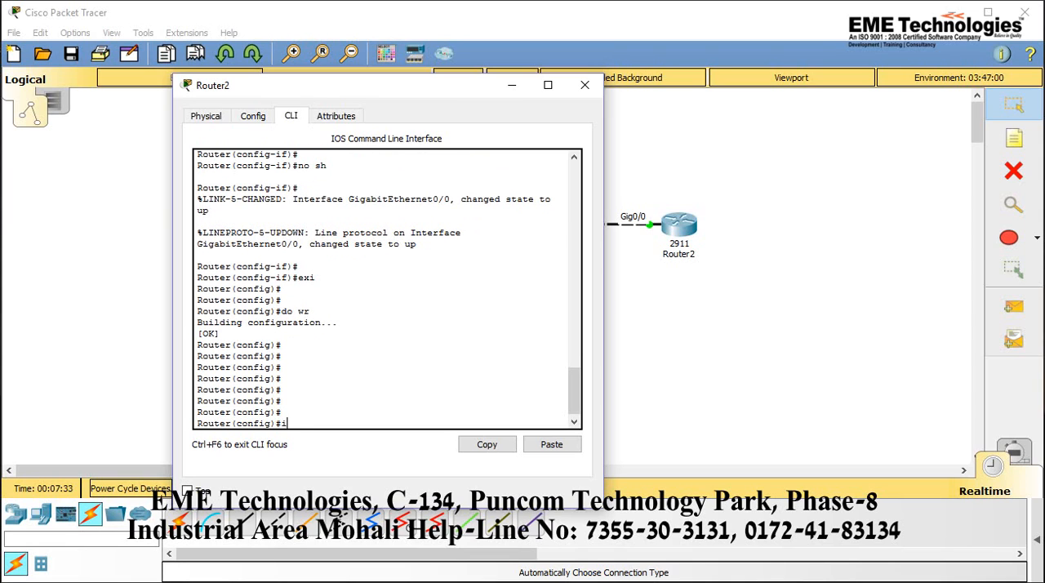
type("p route")
key("Tab")
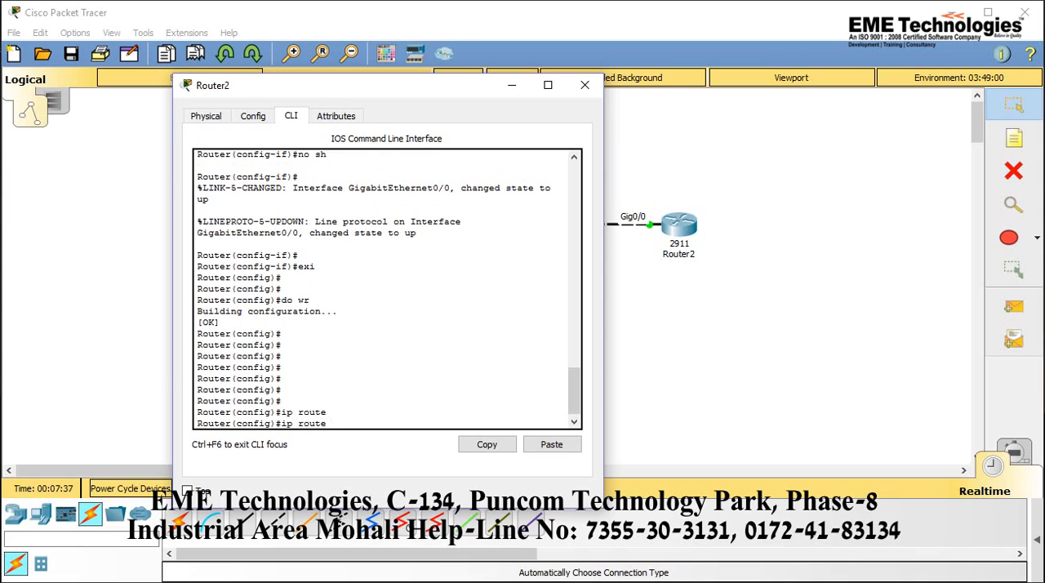
type("192.")
key("Return")
type("1068.")
key("BackSpace")
key("BackSpace")
key("BackSpace")
key("BackSpace")
key("BackSpace")
type("ip rou")
key("Tab")
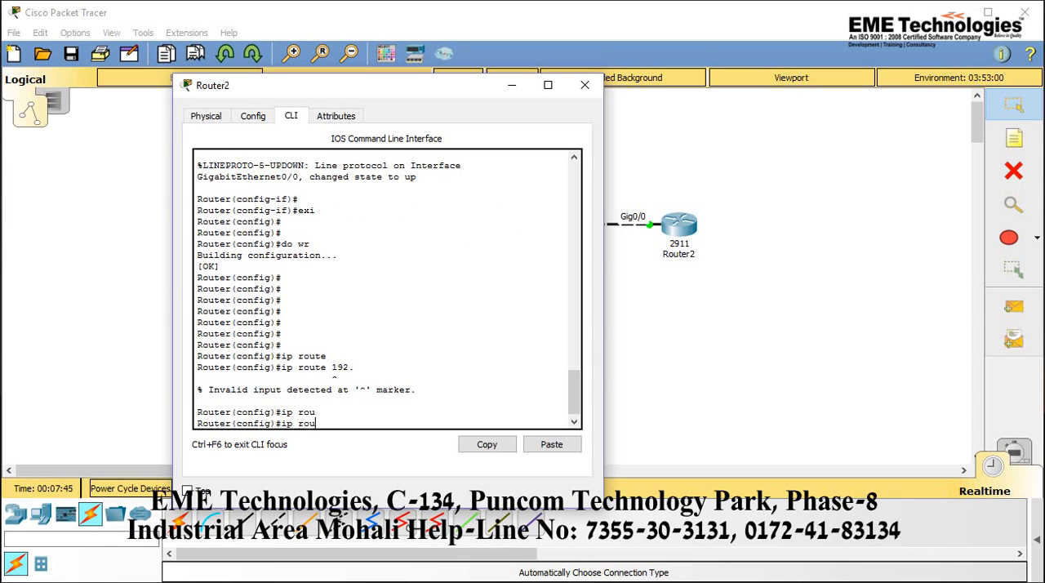
key("Tab")
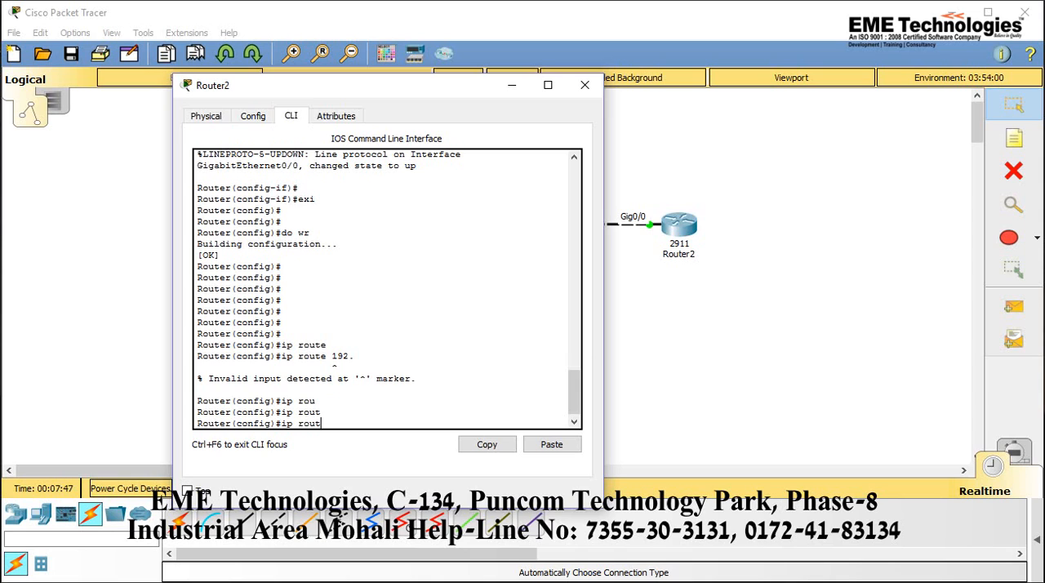
key("BackSpace")
key("BackSpace")
key("BackSpace")
key("BackSpace")
key("BackSpace")
key("BackSpace")
key("BackSpace")
Leave global configuration mode on Router2 with exi and re-enter it with conf t
type("exi")
key("Return")
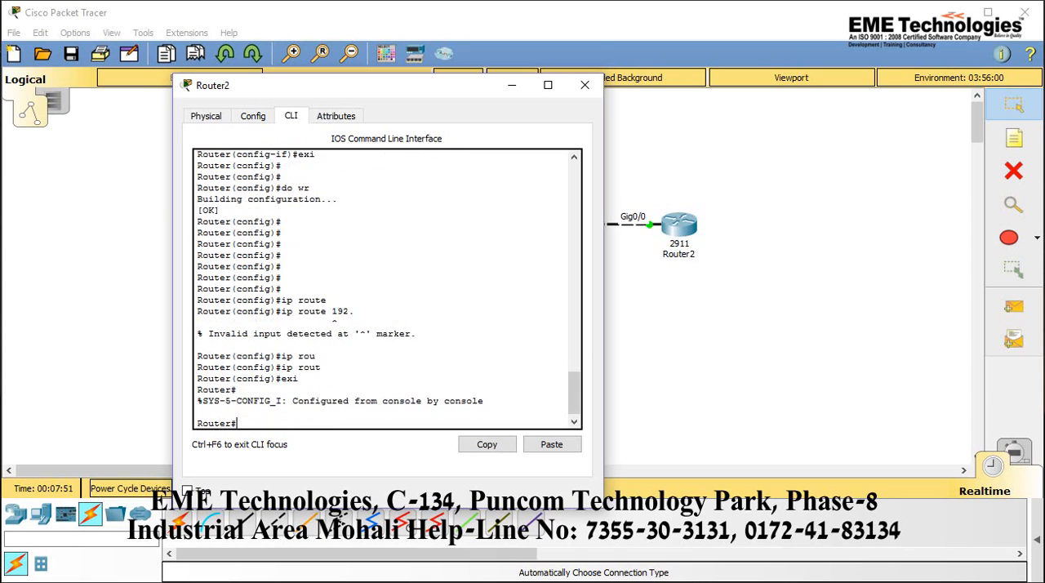
key("Return")
key("Return")
key("Return")
key("Return")
type("conf t")
key("Return")
key("Return")
key("Return")
key("Return")
Add a static route on Router2 to network 192.168.1.12 with mask 255.255.255.252 via next hop 192.168.1.17
type("ip")
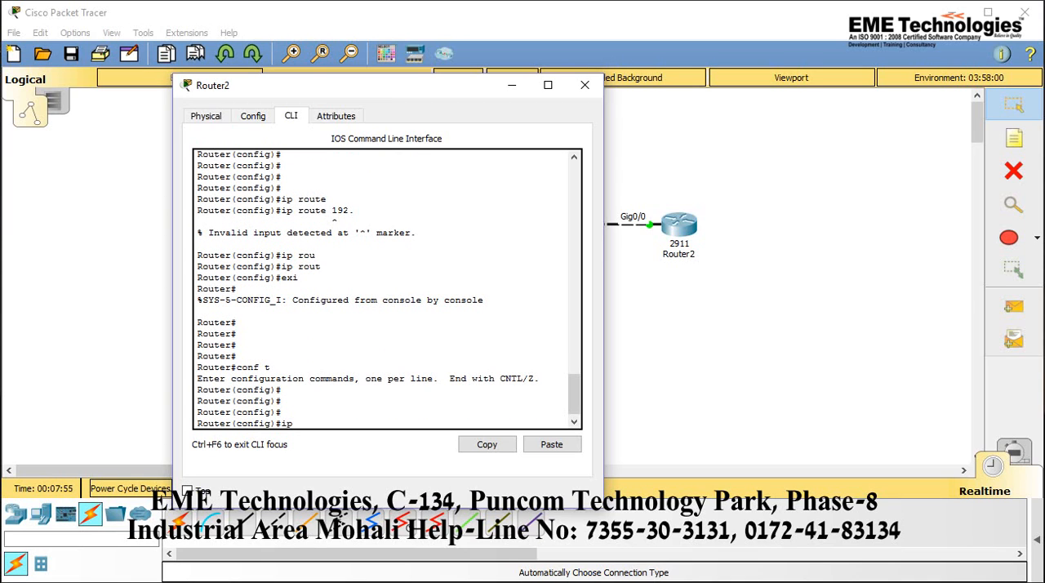
type(" route 192.168.1.12 255.255")
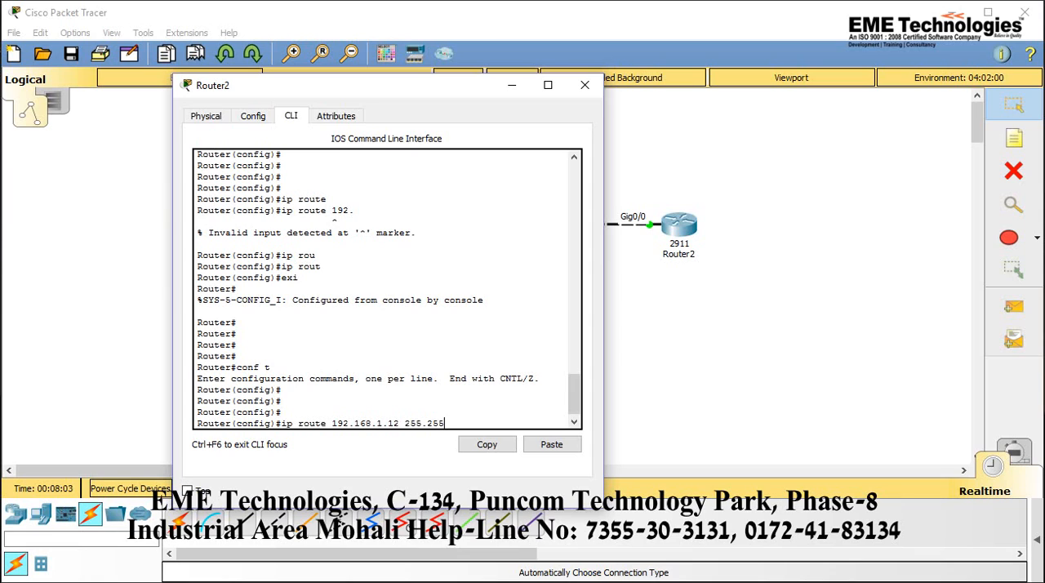
type(".255.252")
key("Return")
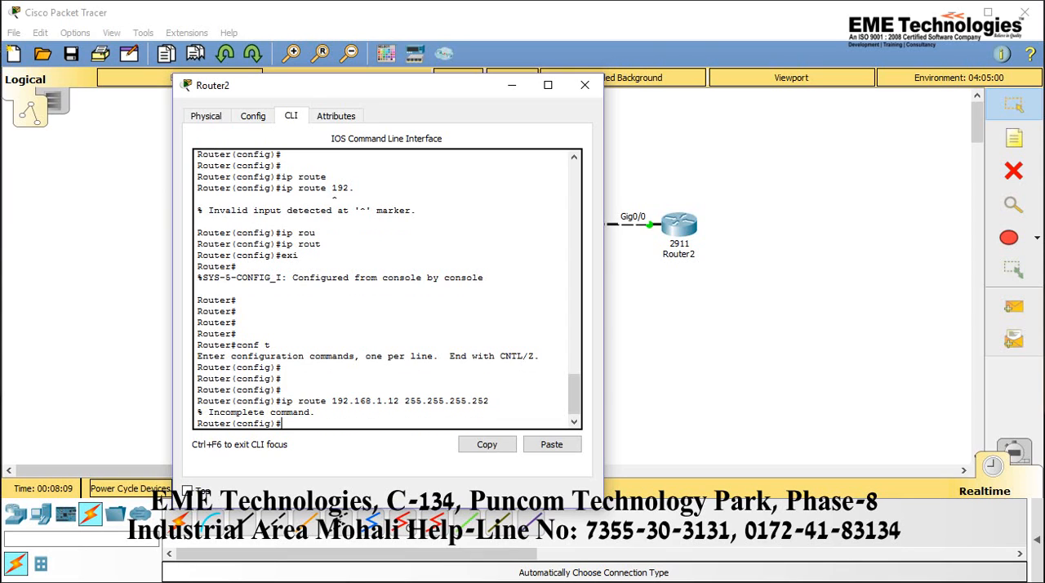
key("Up")
type("192.168.1.")
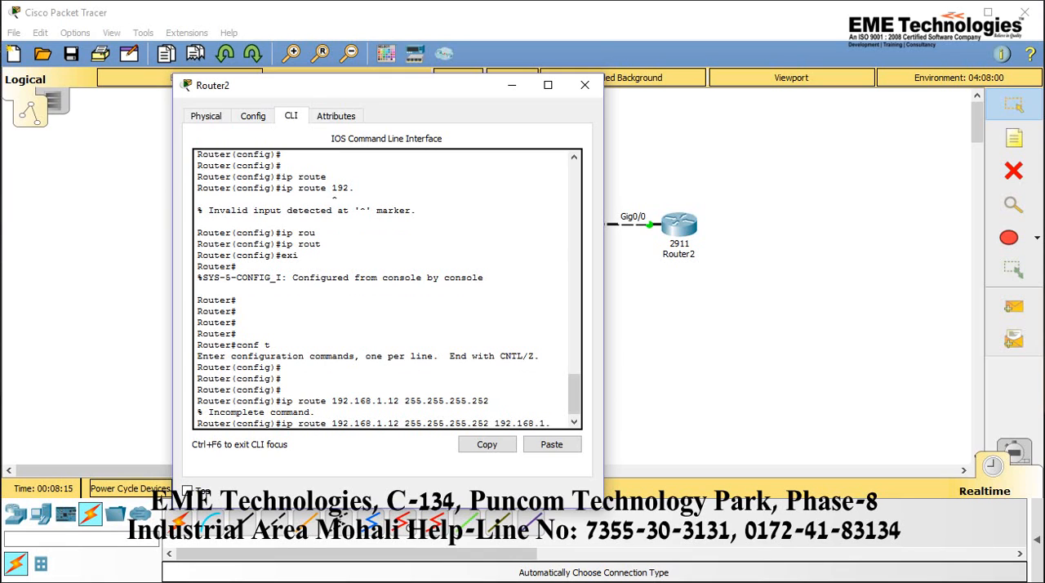
type("17")
key("Return")
key("Return")
Exit global configuration mode on Router2 with exi and save its configuration with wr
type("no")
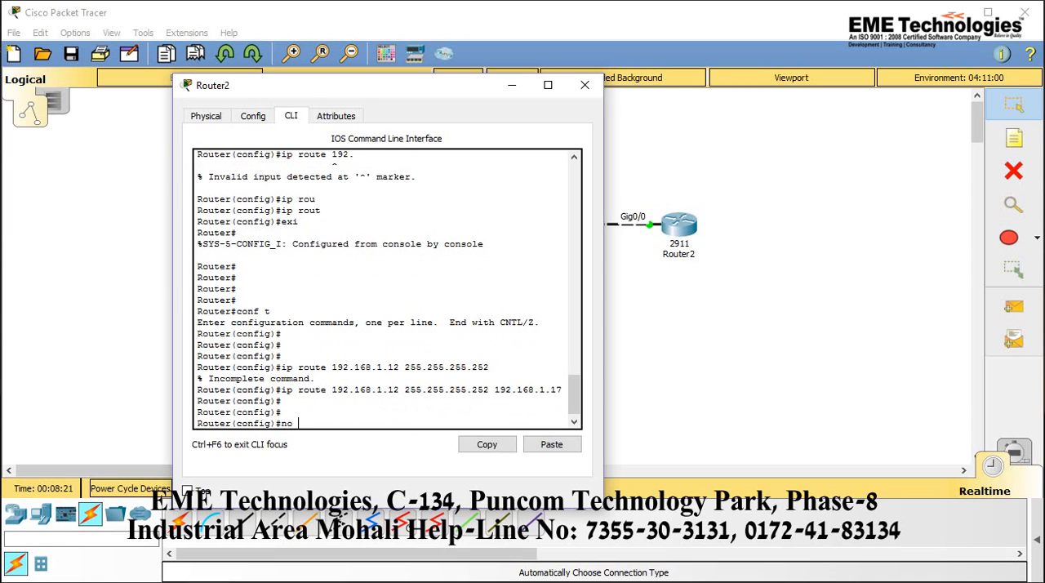
key("BackSpace")
type("exi")
key("Return")
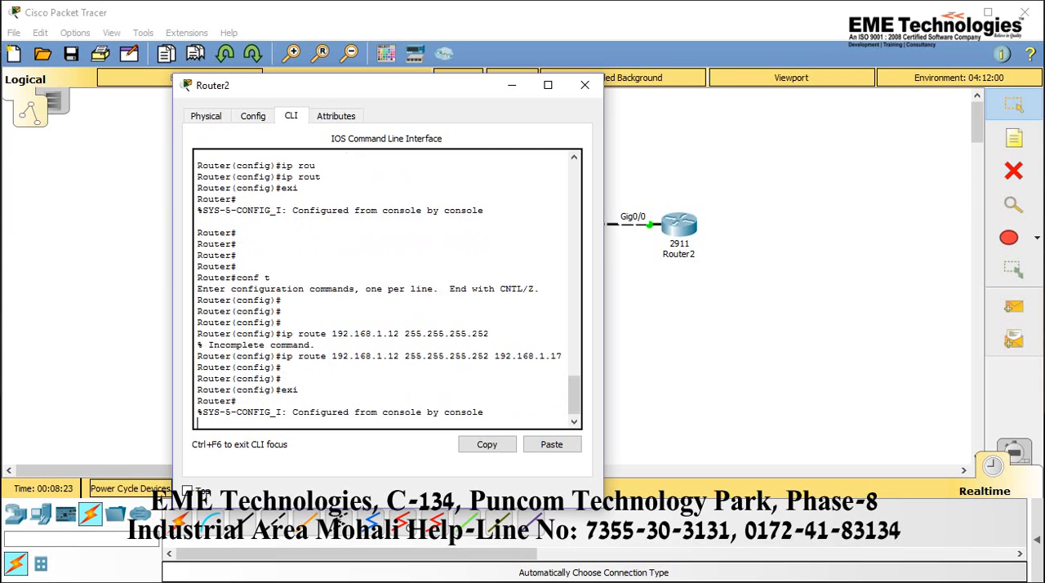
key("Return")
key("Return")
type("wr")
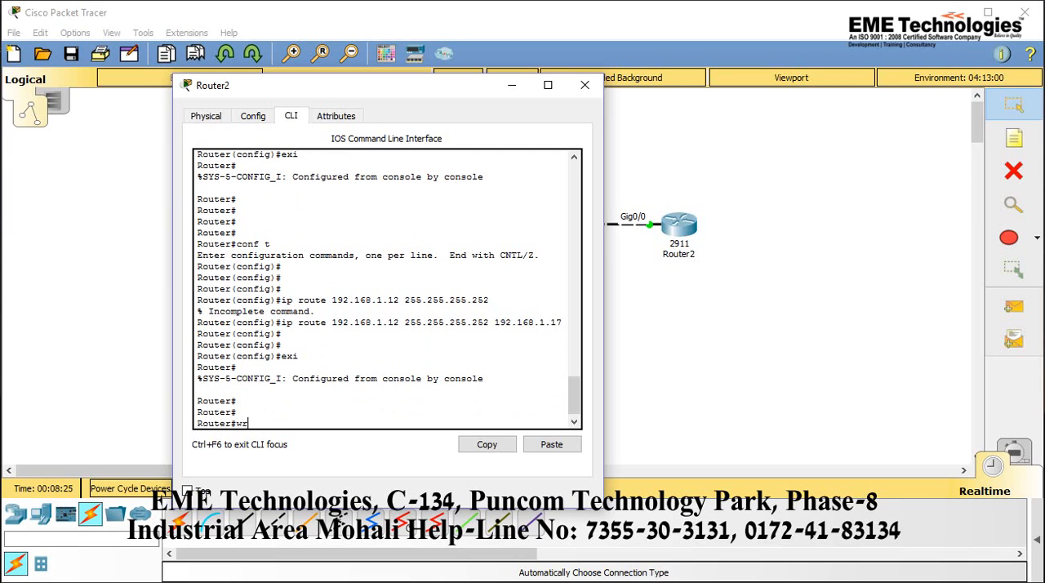
key("Return")
key("Return")
key("Return")
key("Return")
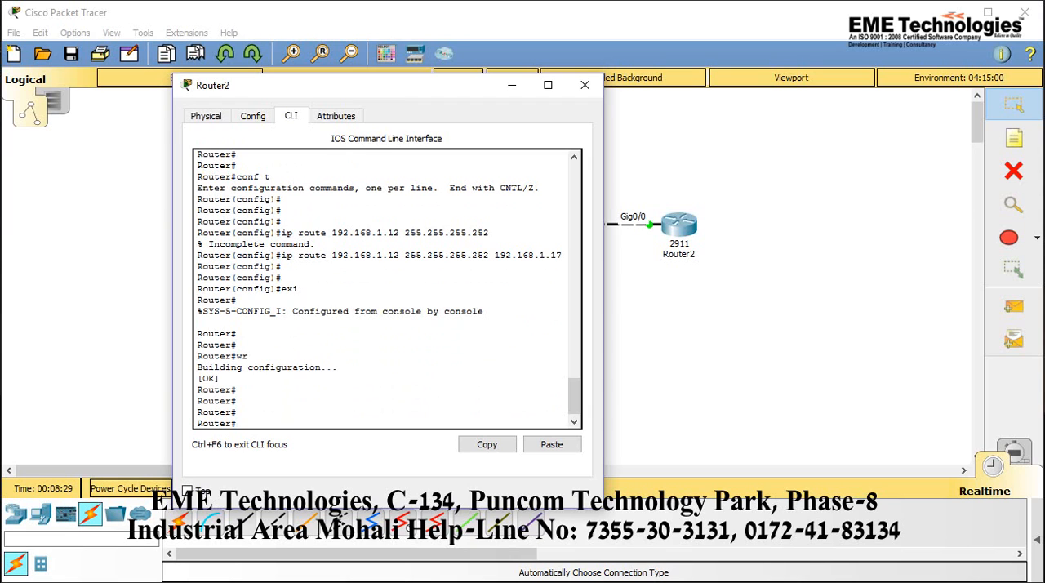
Switch to Router0's command line and ping Router2 at 192.168.1.18 twice to test the static routing
left_click(512, 85)
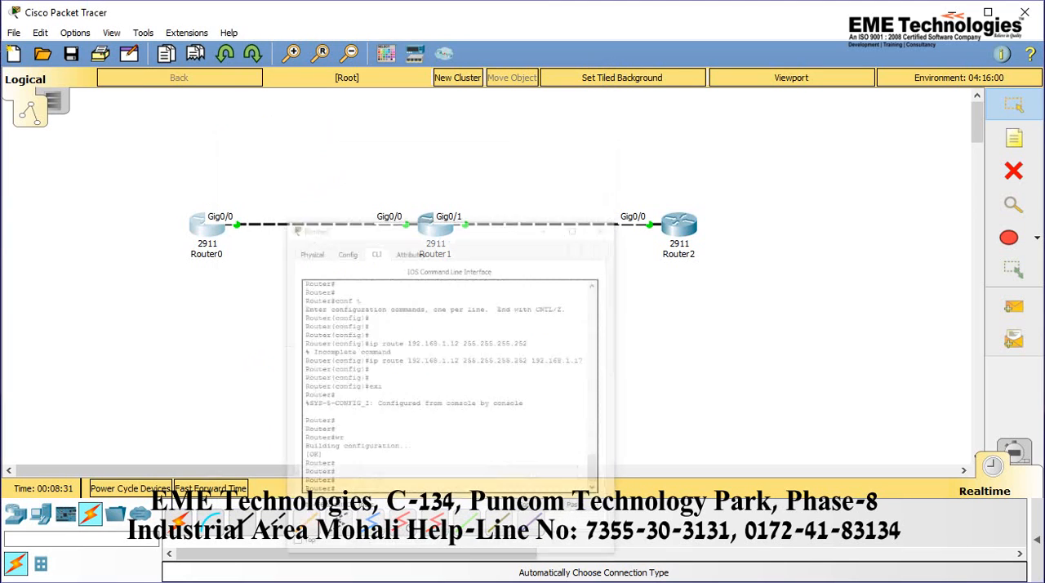
left_click(572, 581)
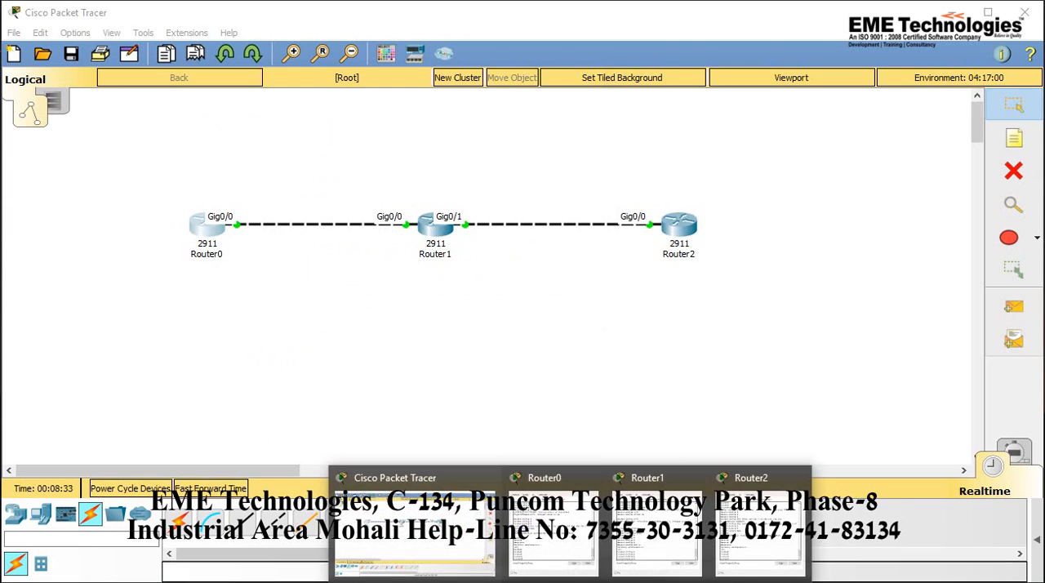
left_click(554, 535)
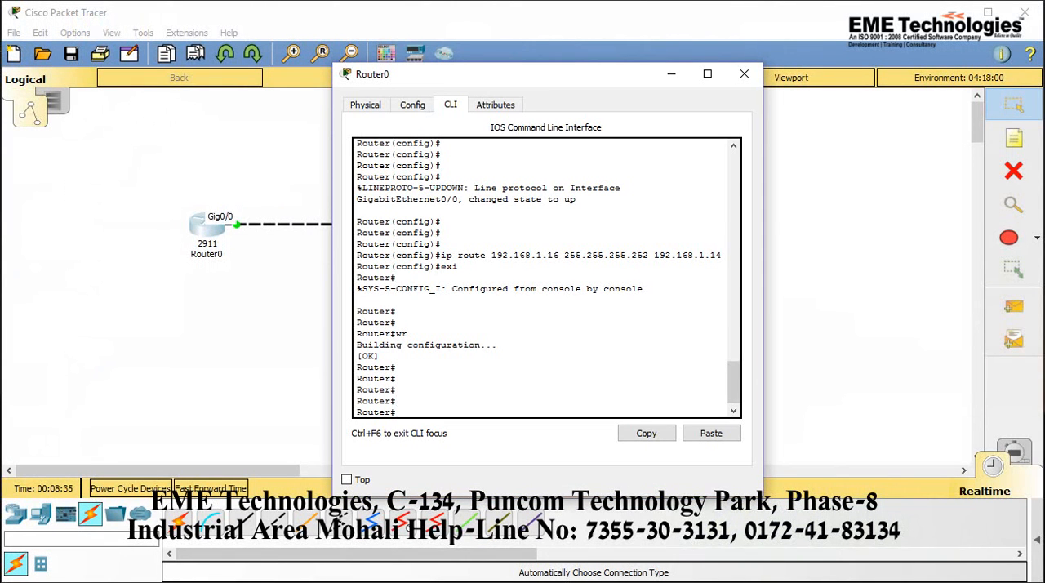
type("pin")
type("g 192.168.1.18")
key("Return")
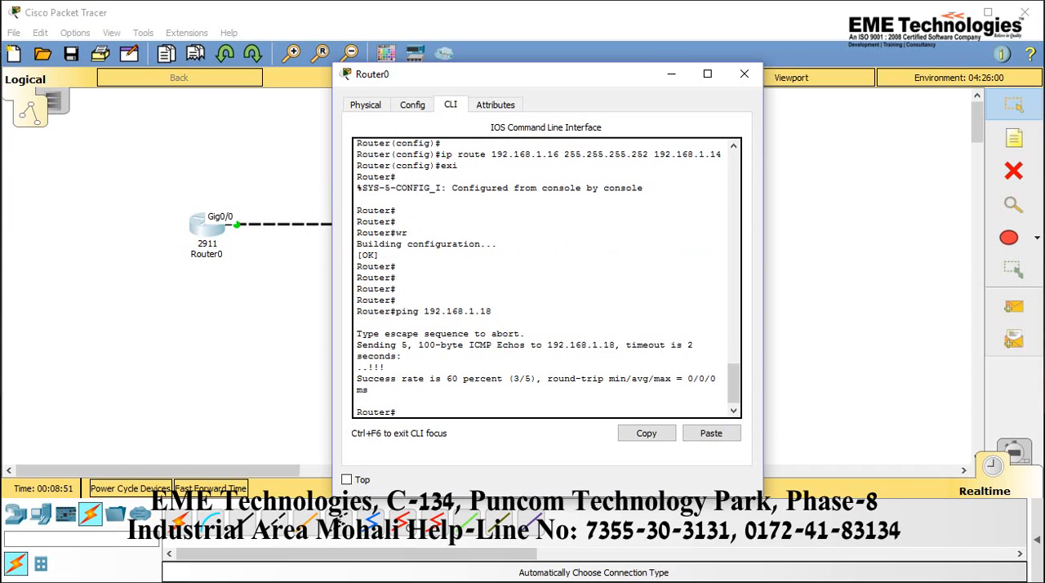
key("Up")
key("Return")
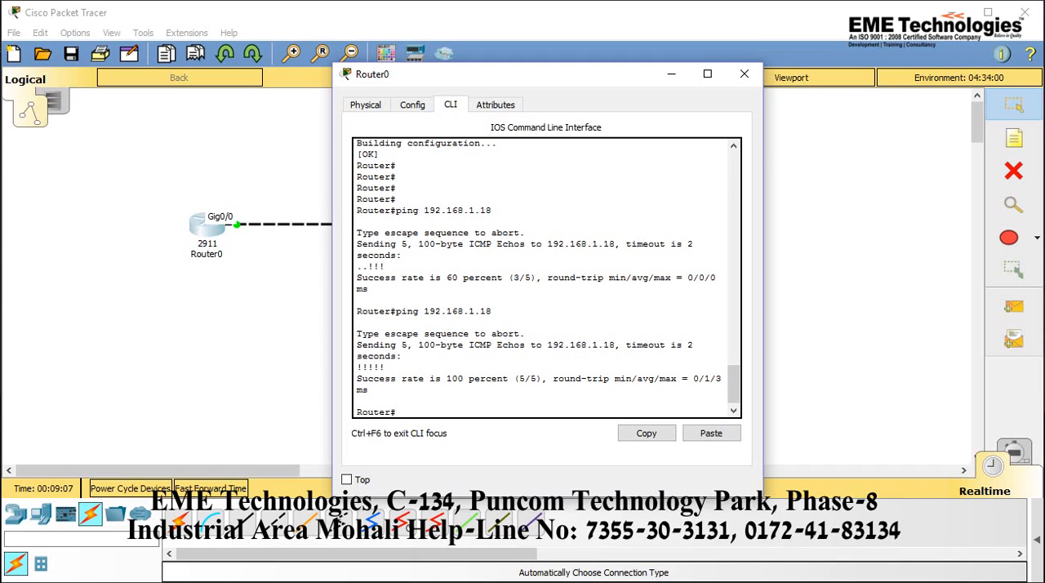
key("alt+Tab")
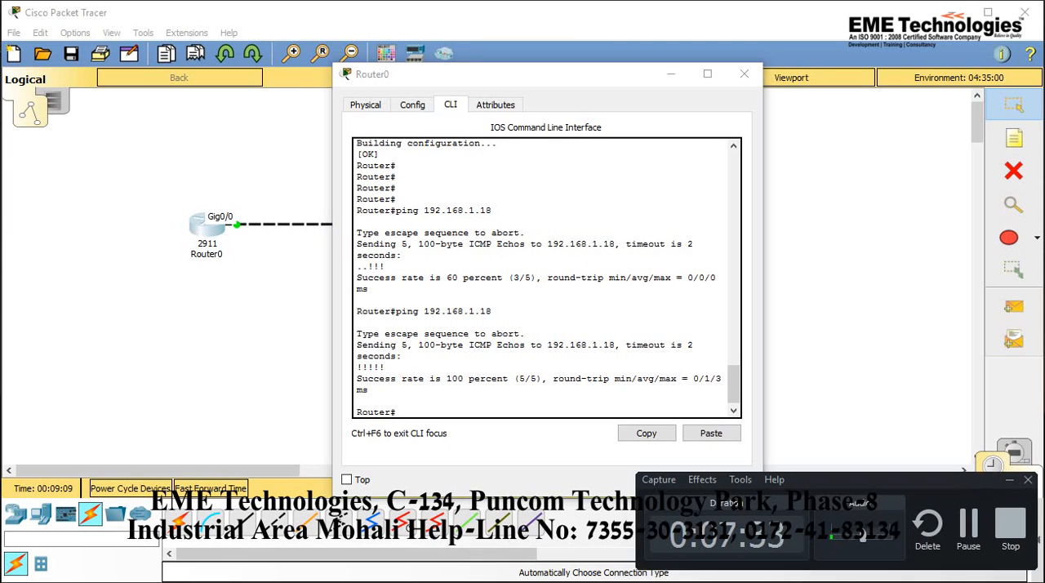